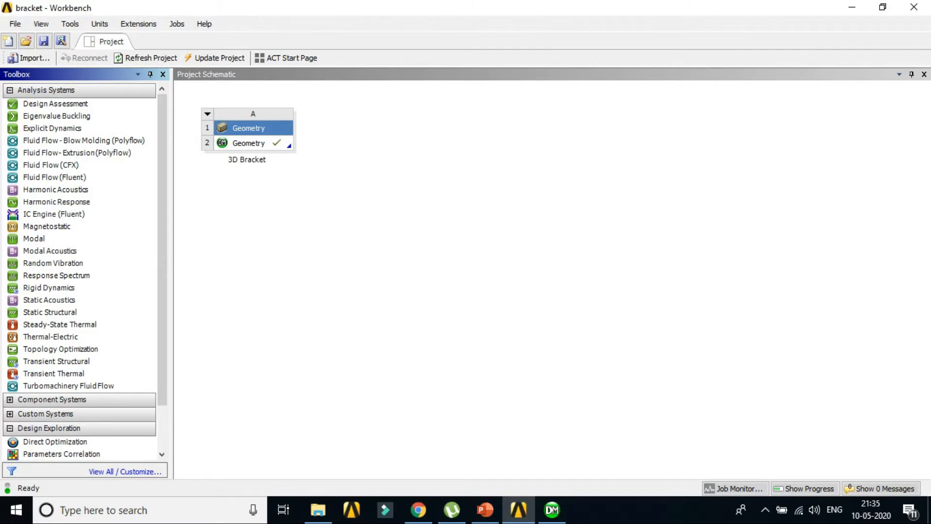
Inspect the 3D bracket geometry in DesignModeler and return to the Workbench project.
click(552, 509)
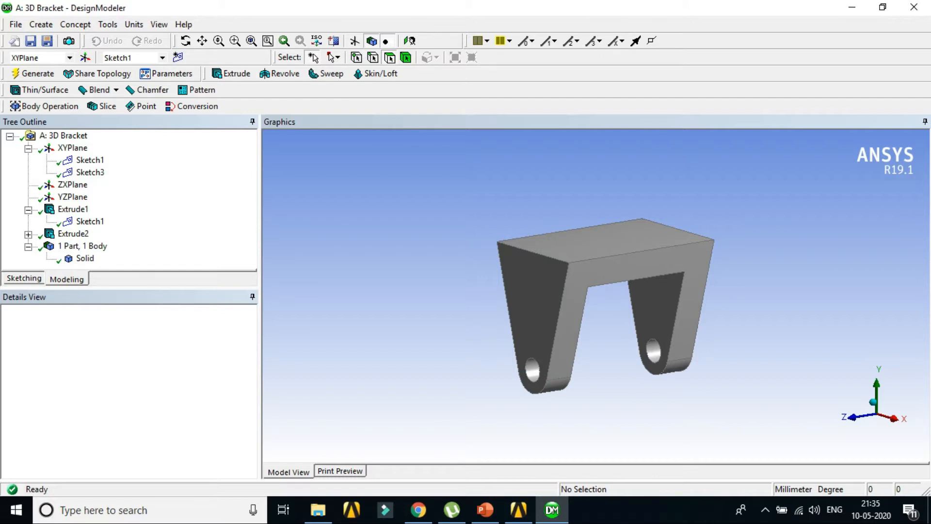
click(851, 8)
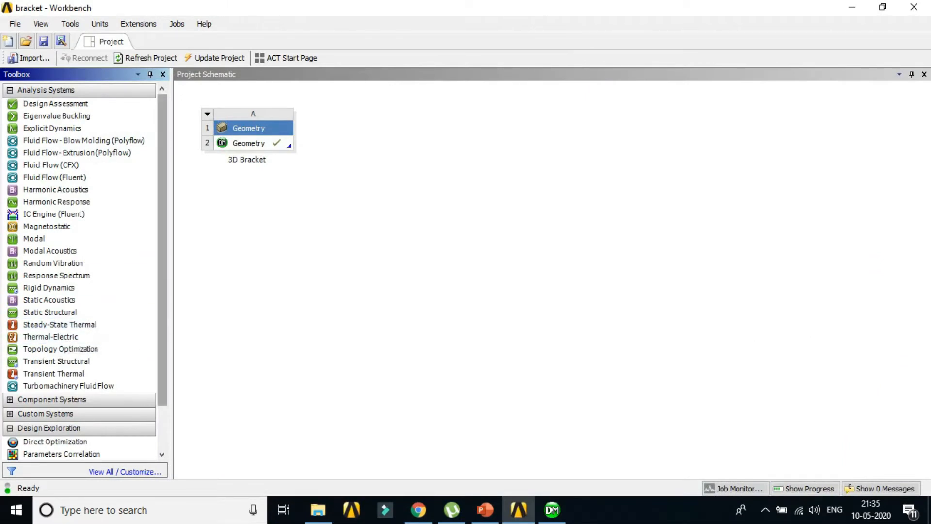
Add a Static Structural system linked to the 3D Bracket geometry and name it Static Structural_3DBracket.
scroll(77, 348, down, 1)
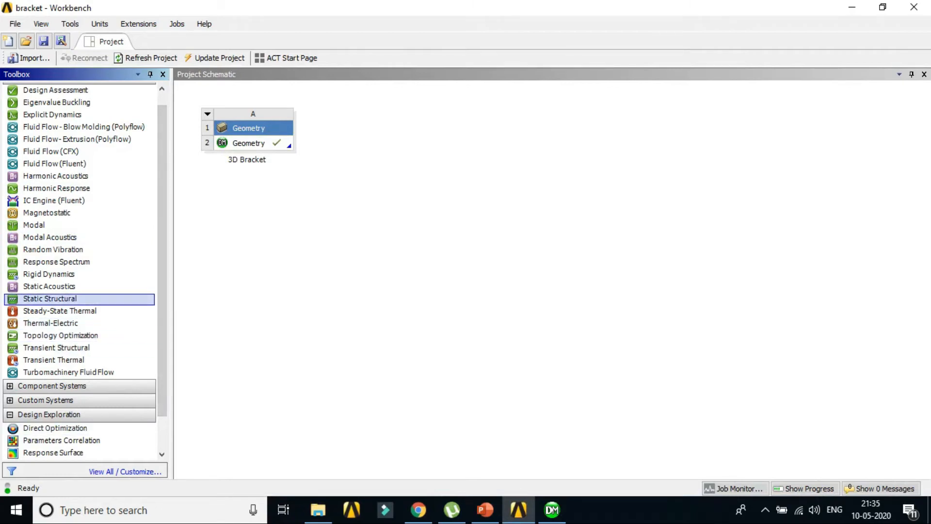
drag(50, 298, 388, 145)
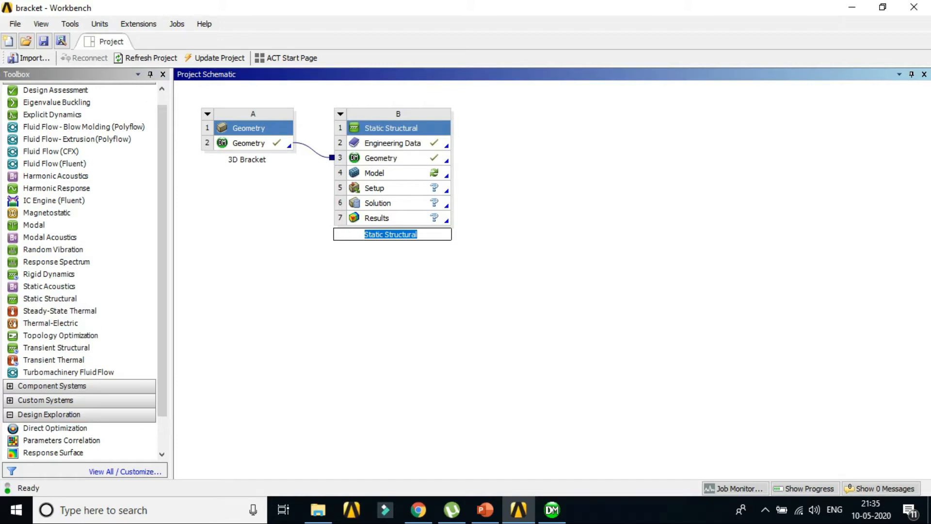
key(End)
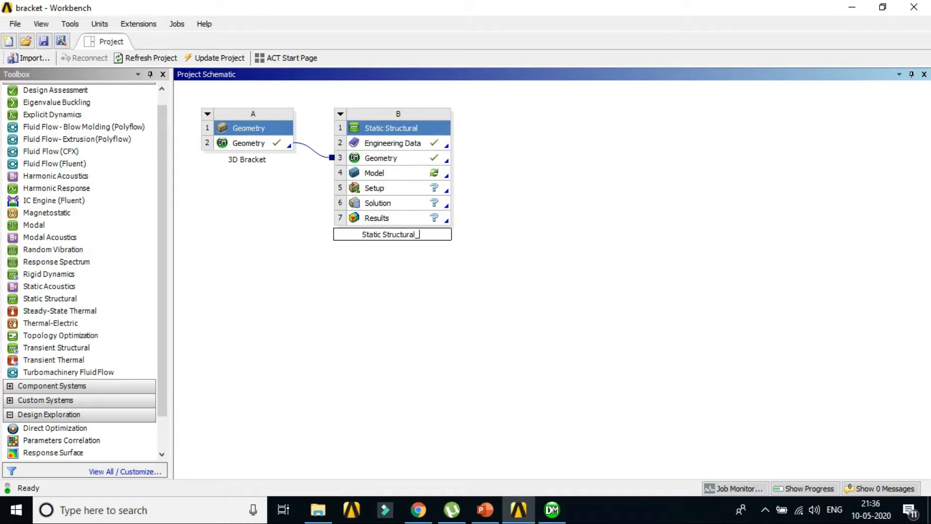
text(3DBracket)
key(Return)
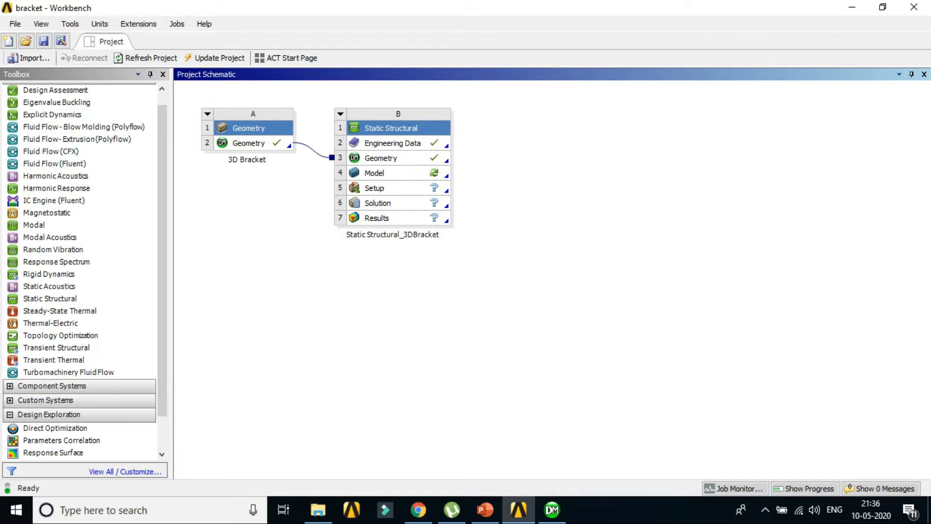
Add Gray Cast Iron from the General Materials source to the static structural system's engineering data and return to the project schematic.
click(393, 143)
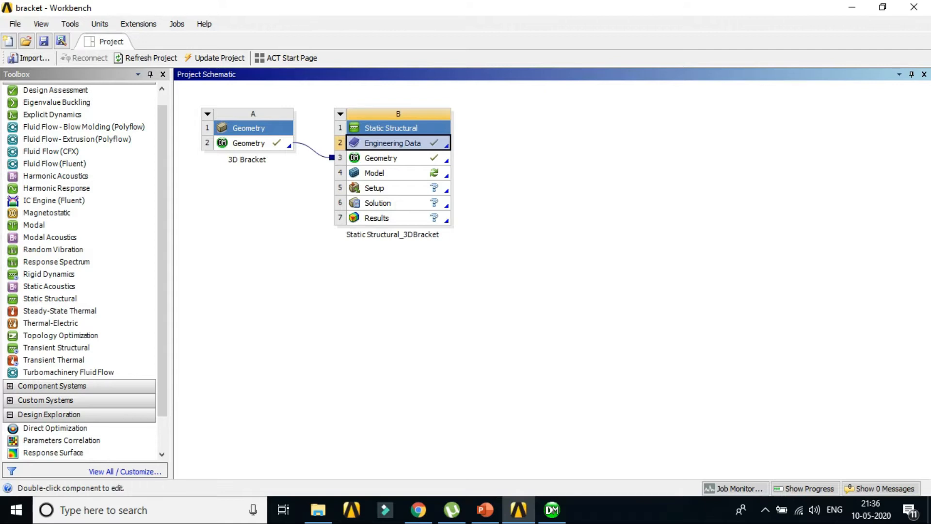
right_click(412, 144)
click(438, 153)
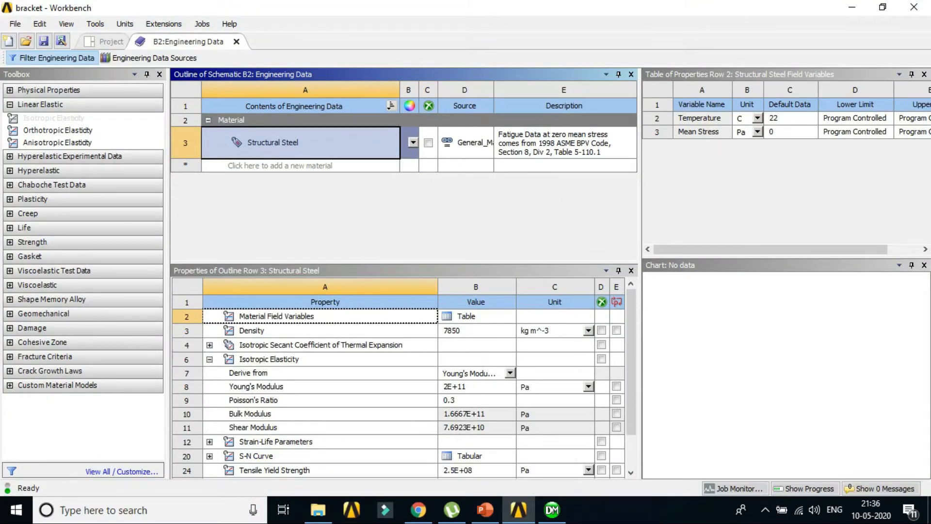
click(150, 57)
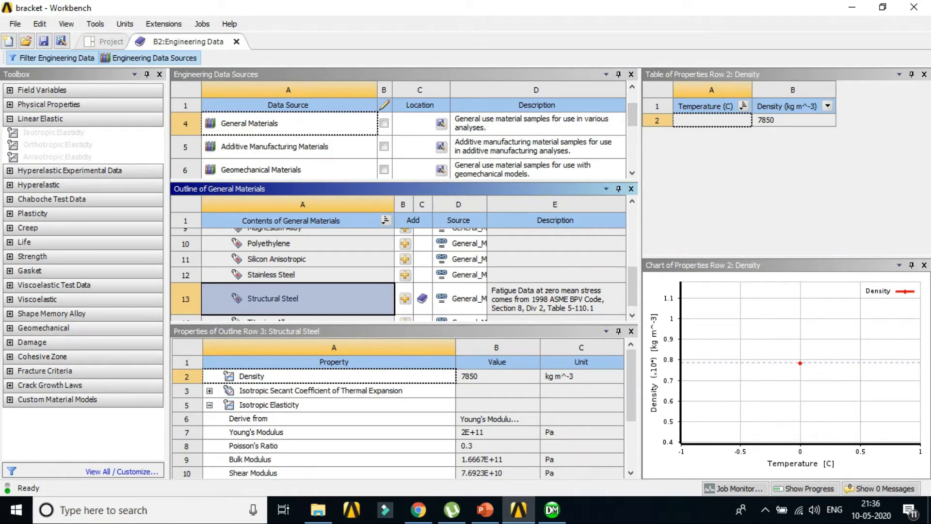
drag(632, 115, 632, 111)
click(289, 138)
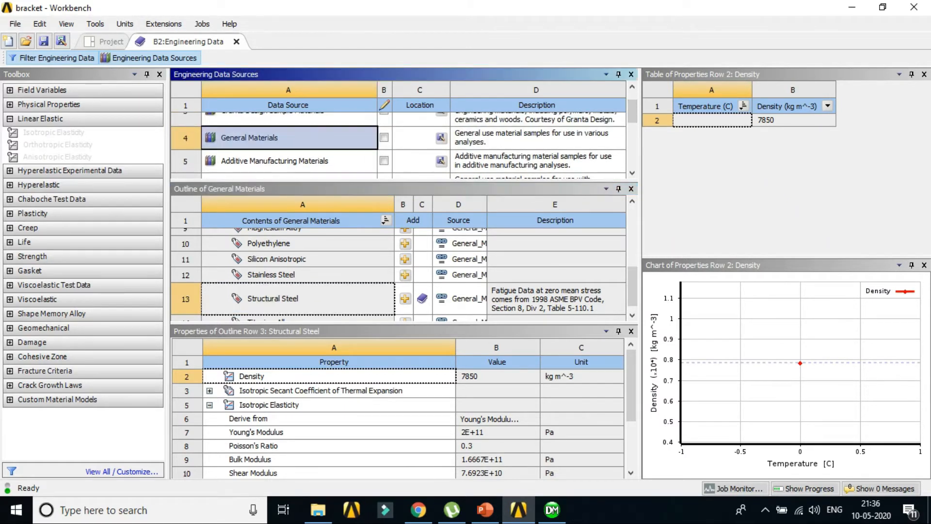
drag(633, 287, 632, 270)
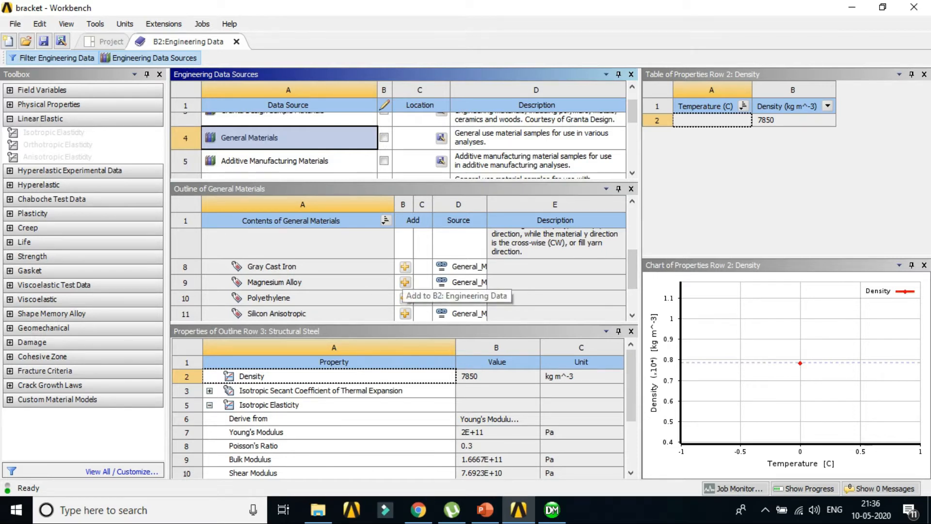
click(404, 268)
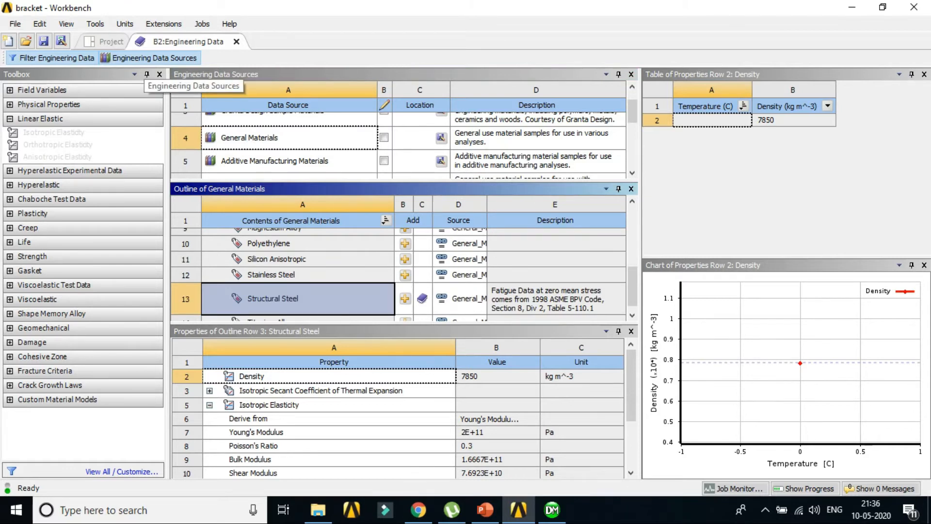
click(178, 59)
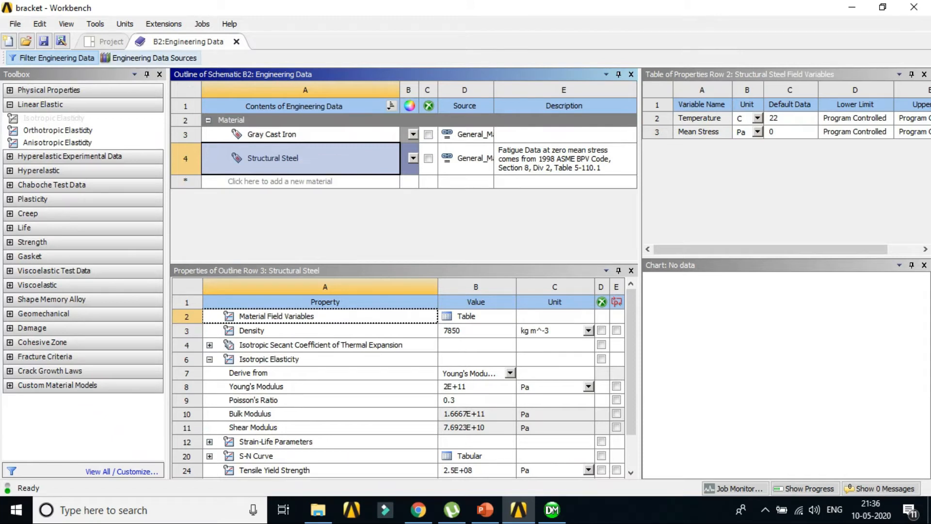
click(107, 43)
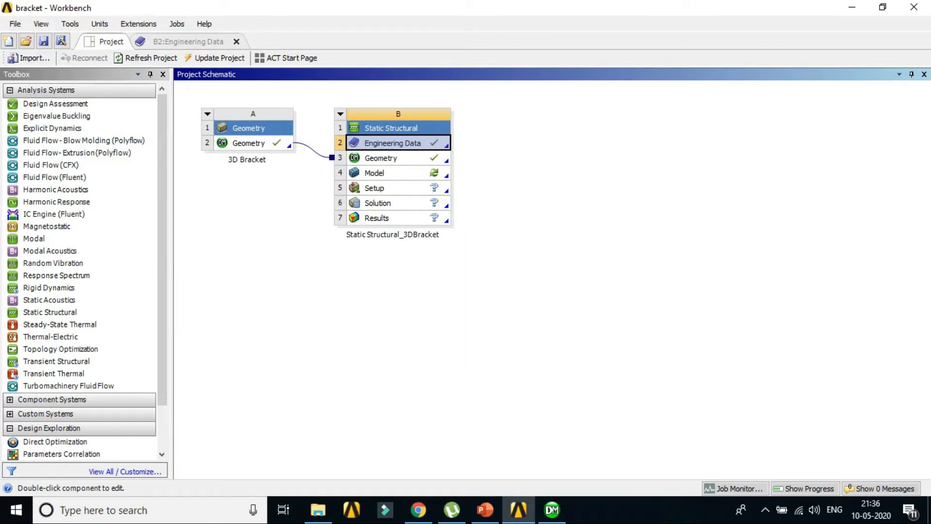
Open the static structural system's Model in Mechanical.
click(409, 173)
right_click(410, 173)
click(447, 183)
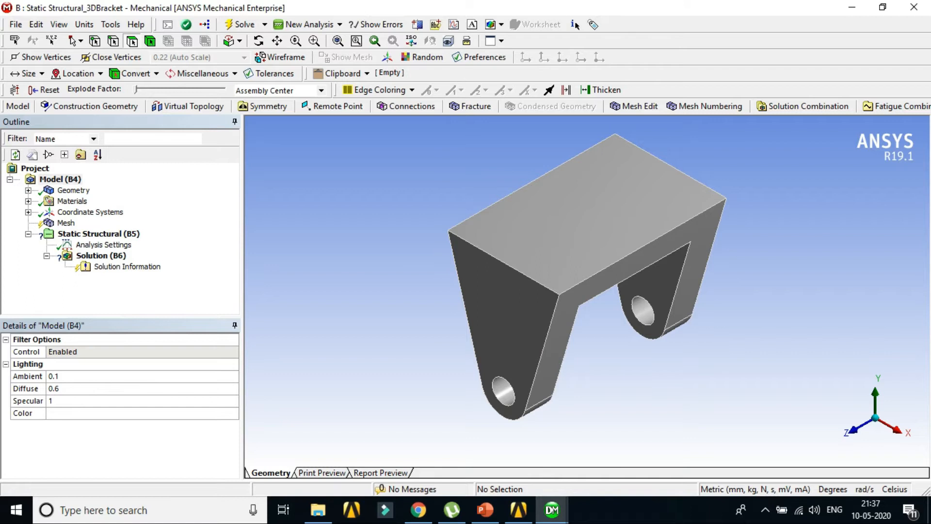
Rename the solid body under Geometry as Bracket.
click(83, 201)
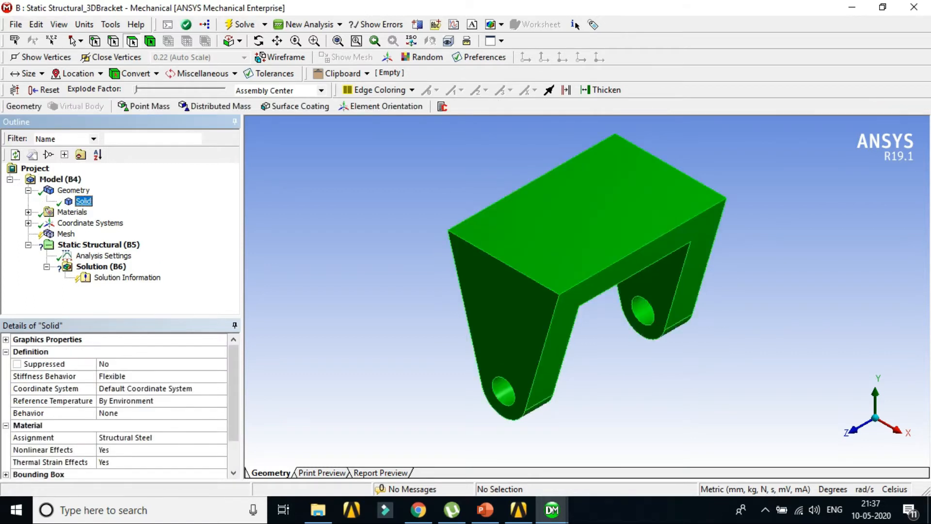
right_click(83, 201)
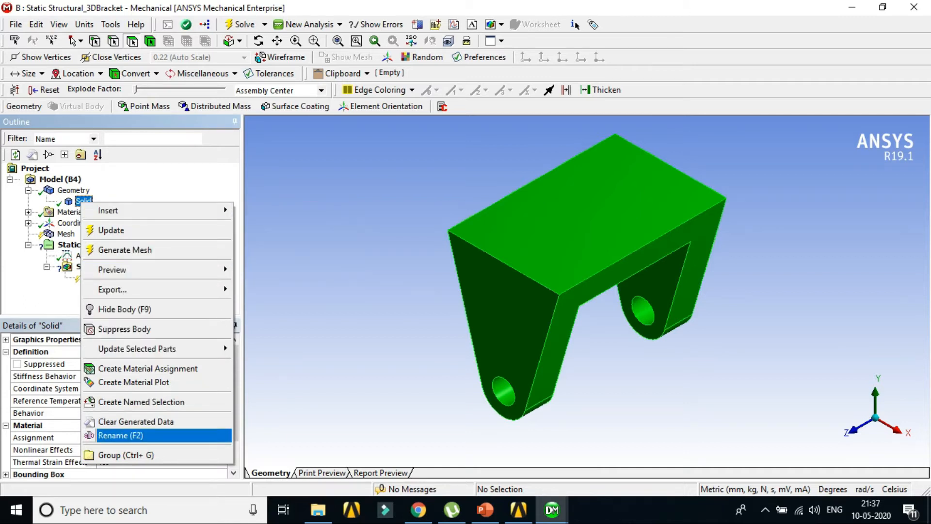
key(Return)
text(B)
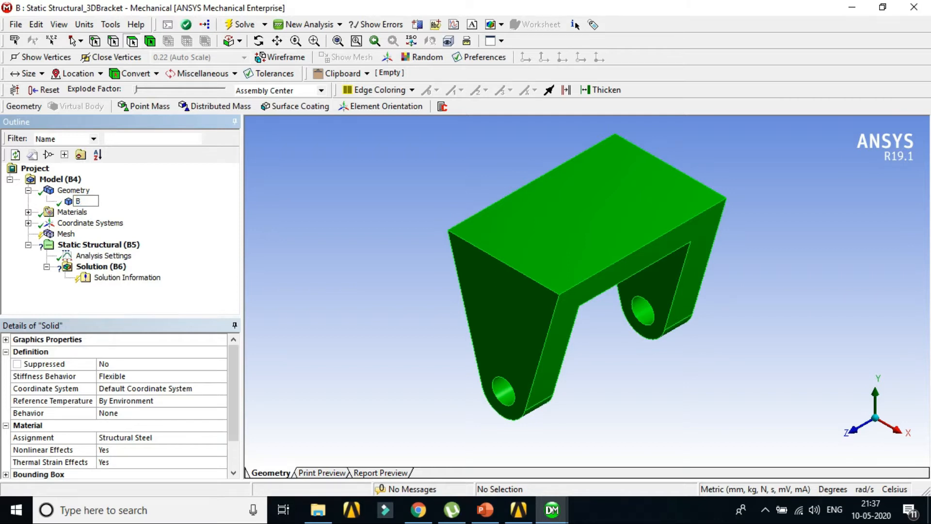
text(racket)
key(Return)
Assign Gray Cast Iron as the material of the Bracket body.
click(125, 437)
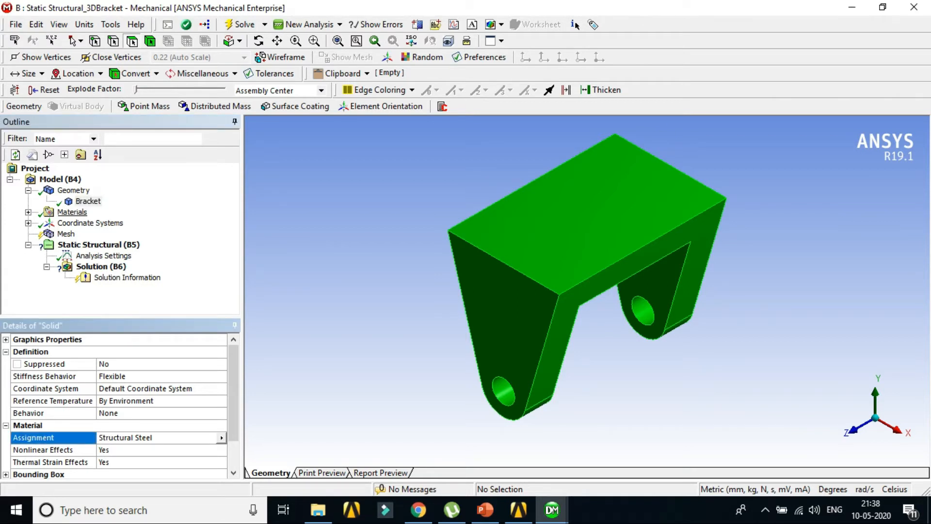
click(88, 201)
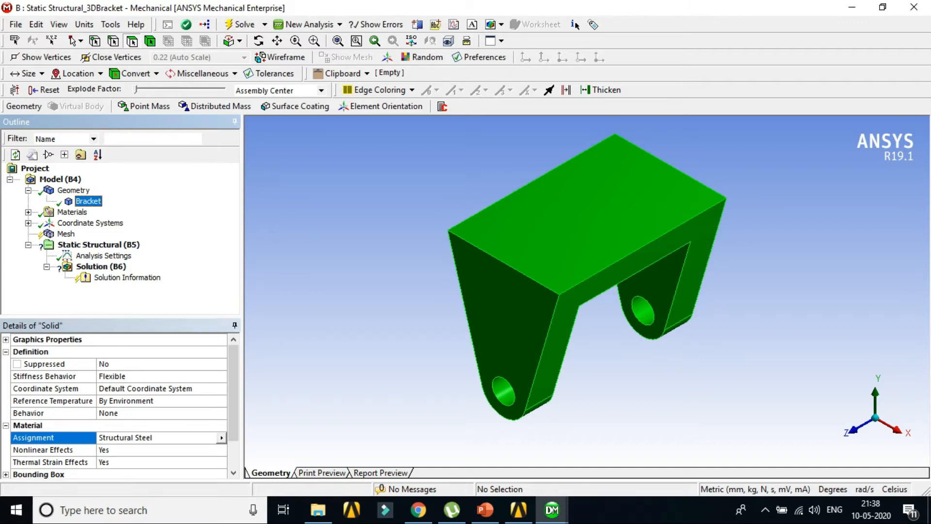
click(221, 438)
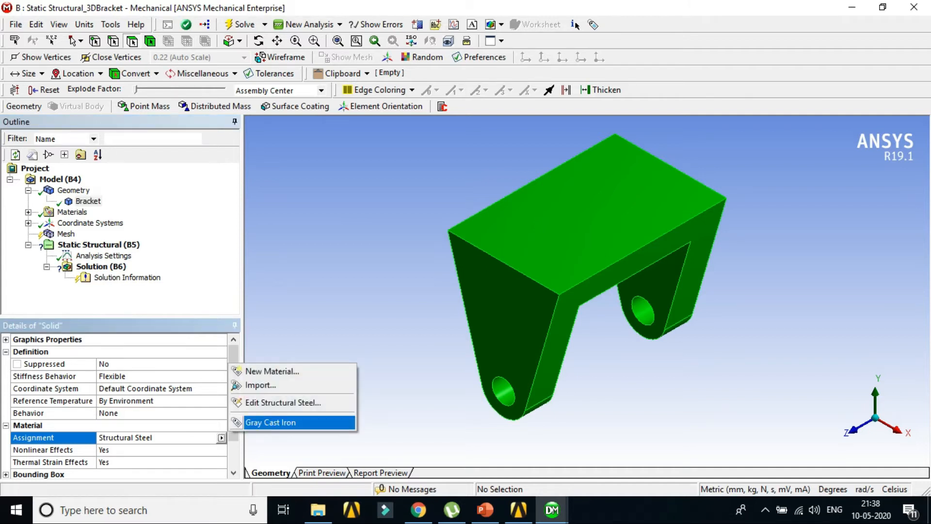
click(271, 422)
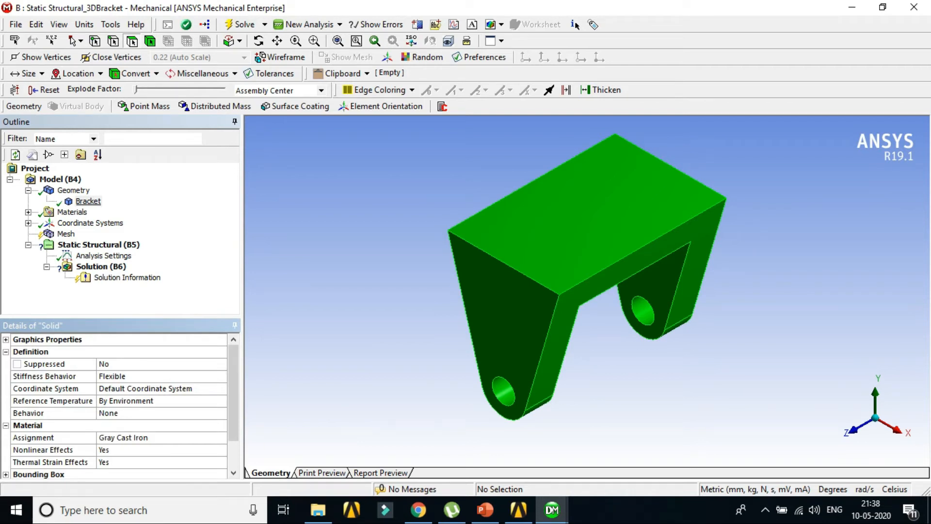
Generate the mesh of the bracket with the default settings.
click(66, 234)
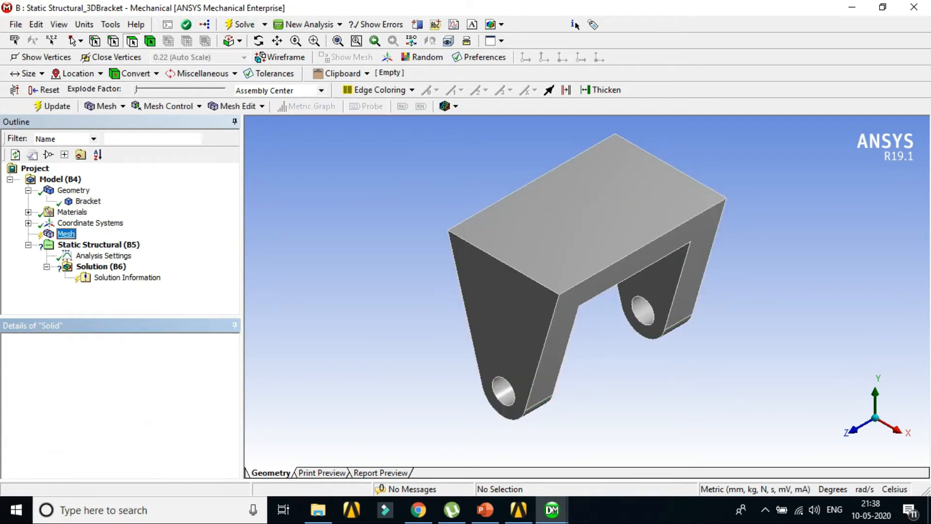
right_click(71, 234)
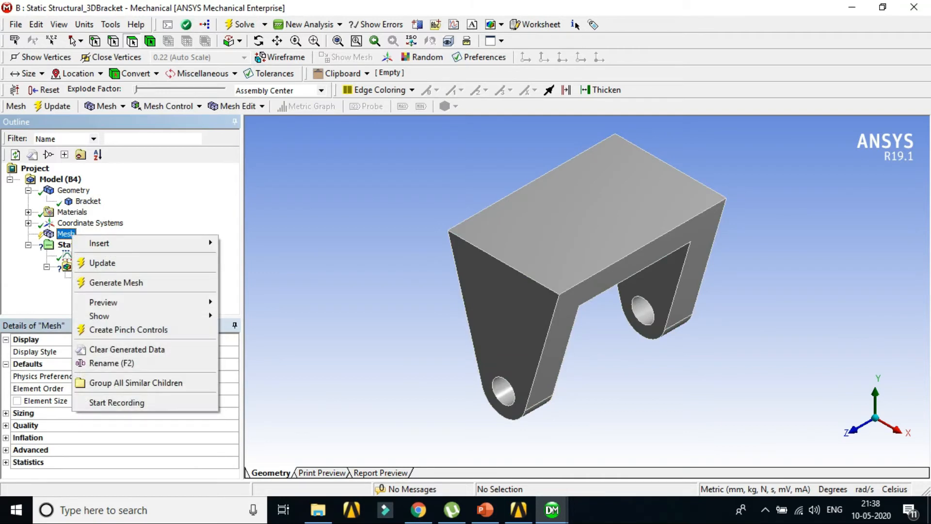
click(117, 283)
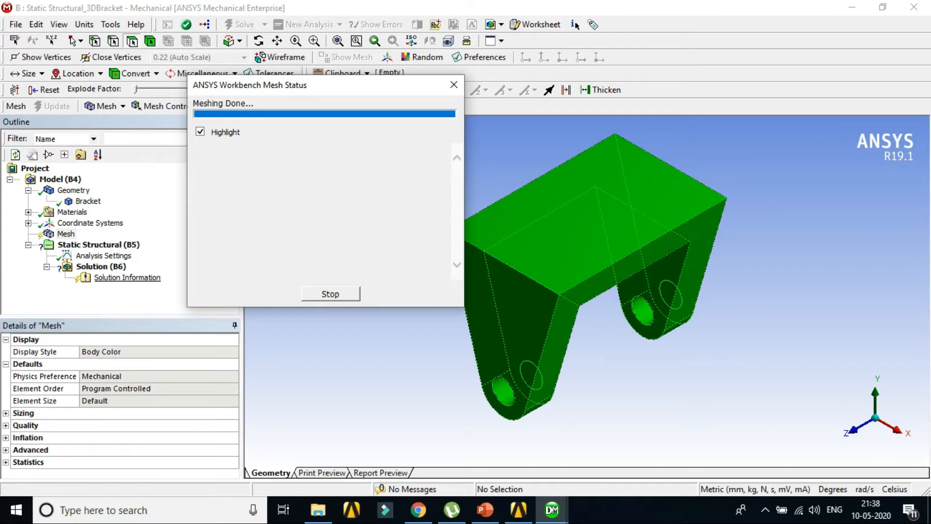
Insert a mesh method scoped to the bracket body and set it to MultiZone.
mouse_move(586, 291)
middle_down()
mouse_move(599, 281)
mouse_move(548, 213)
mouse_move(587, 228)
mouse_move(625, 295)
mouse_move(558, 243)
mouse_move(611, 272)
mouse_move(596, 310)
mouse_move(594, 291)
middle_up()
right_click(66, 233)
mouse_move(97, 243)
click(238, 244)
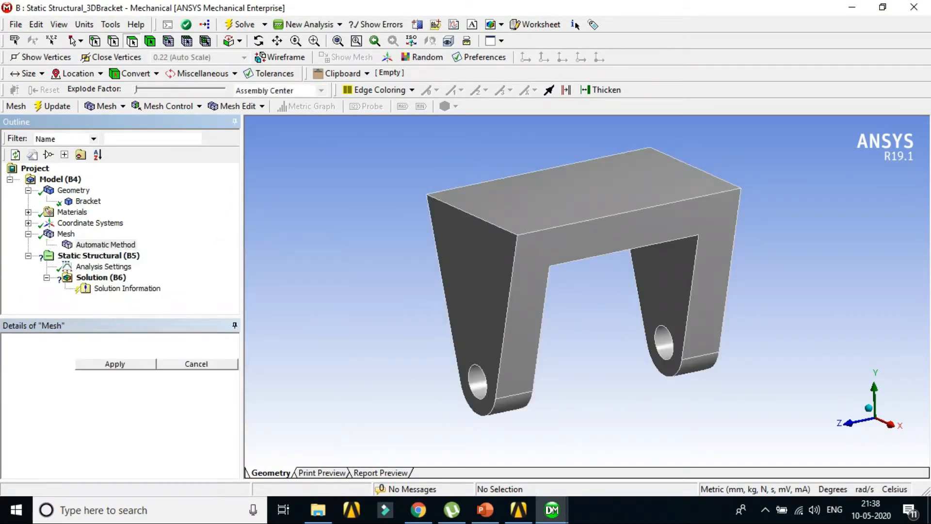
click(495, 240)
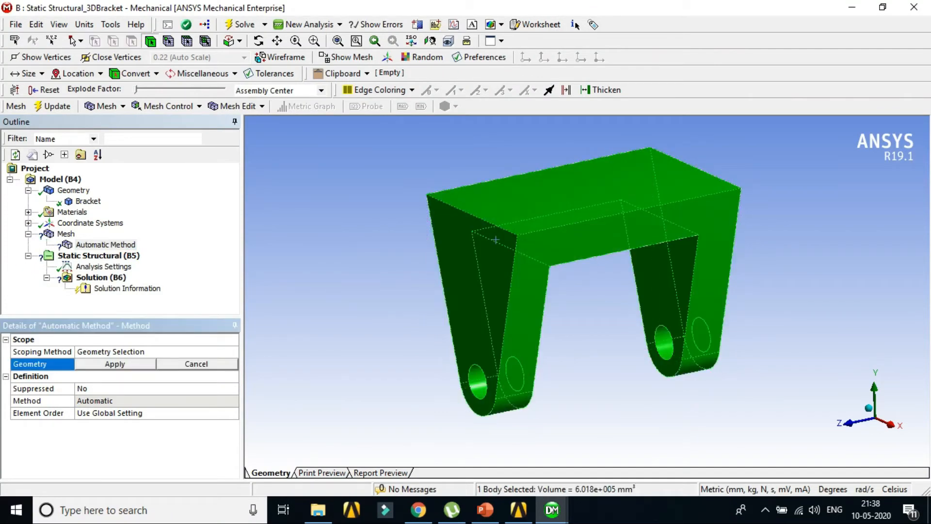
click(115, 364)
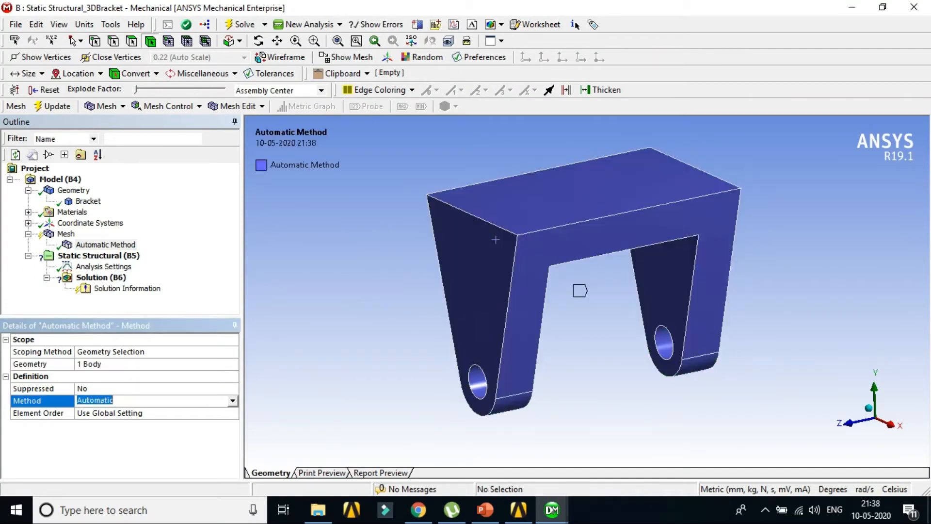
key(alt+Down)
key(Down)
key(Down)
key(Down)
key(Down)
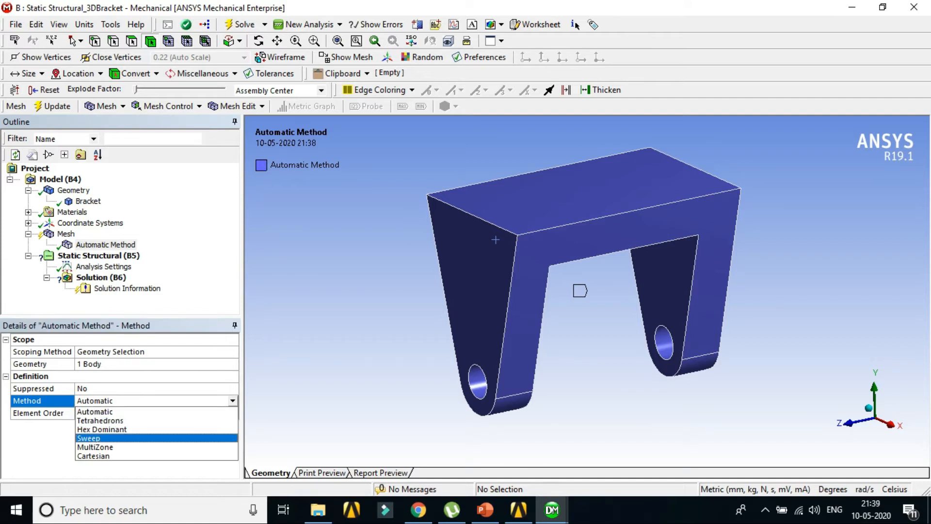
key(Return)
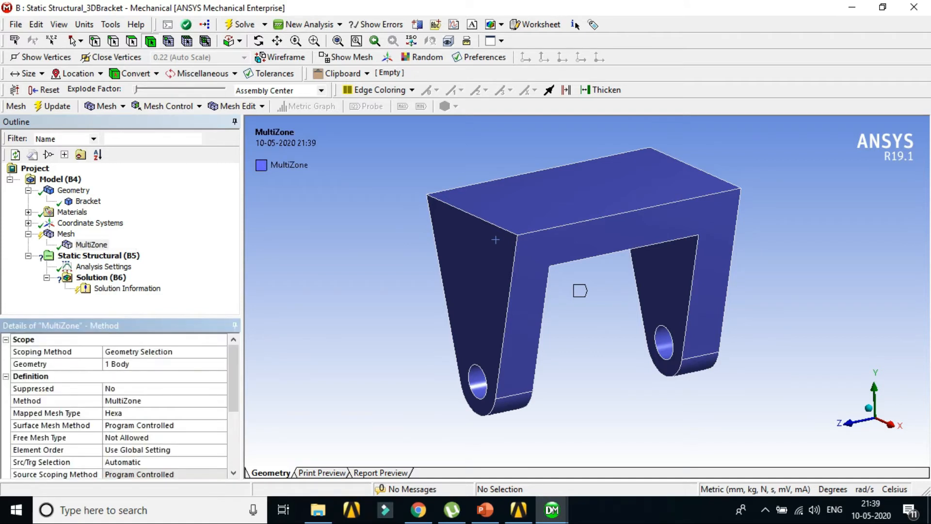
Insert a mesh sizing on the cylindrical faces of both bracket holes with an element size of 3 mm.
click(66, 234)
right_click(66, 234)
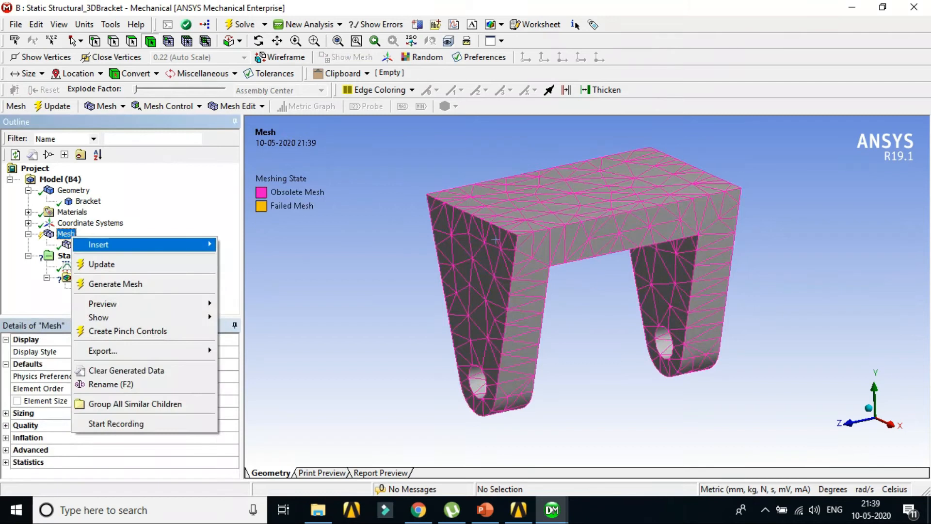
mouse_move(99, 245)
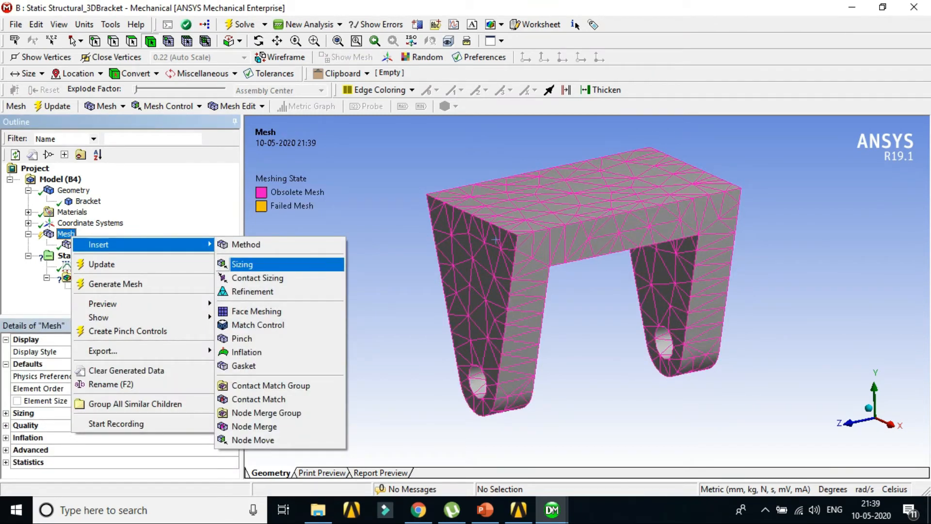
click(242, 264)
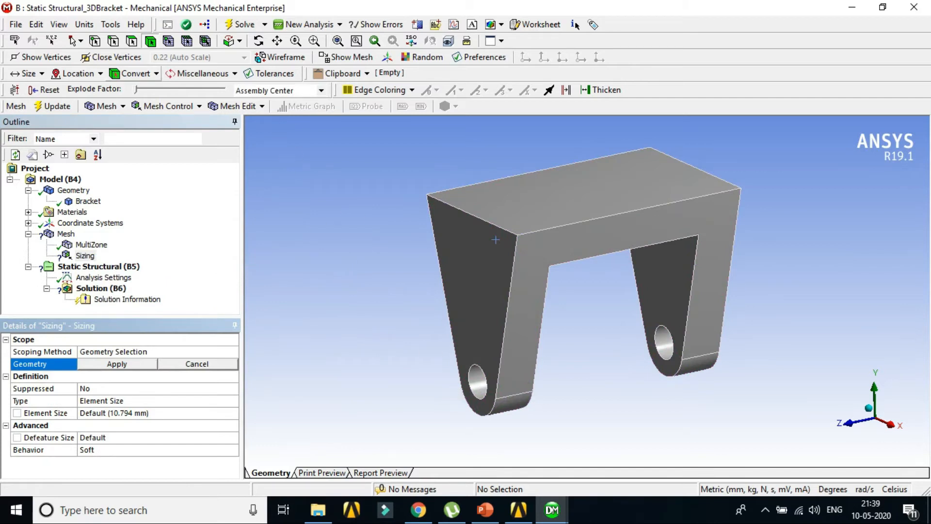
click(477, 381)
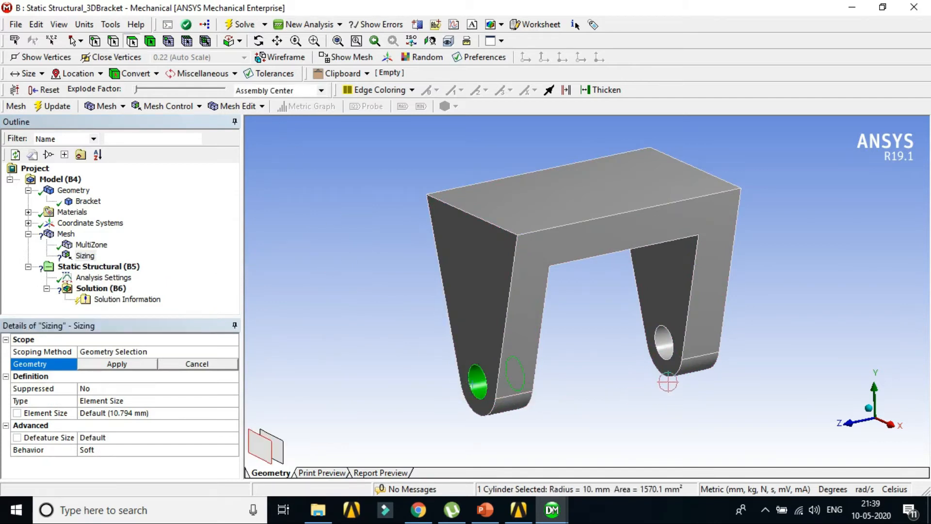
ctrl+click(664, 343)
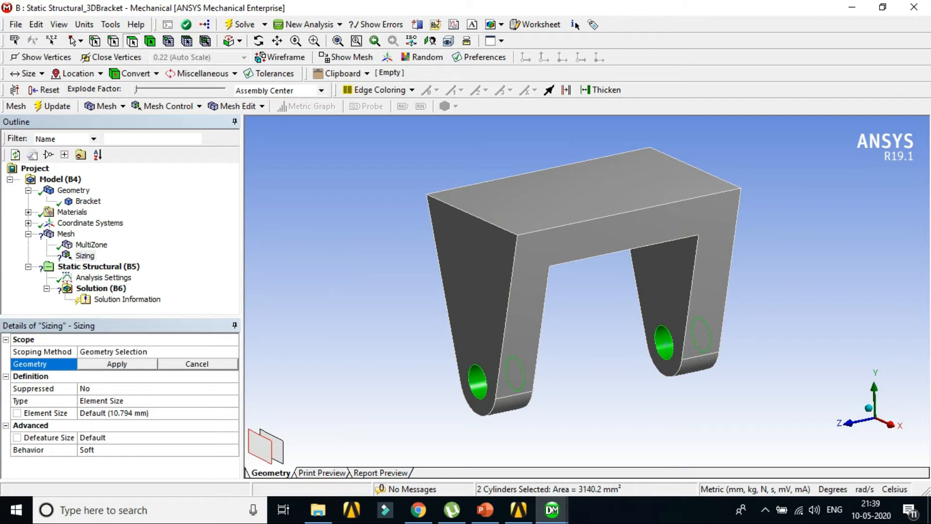
key(Return)
click(114, 413)
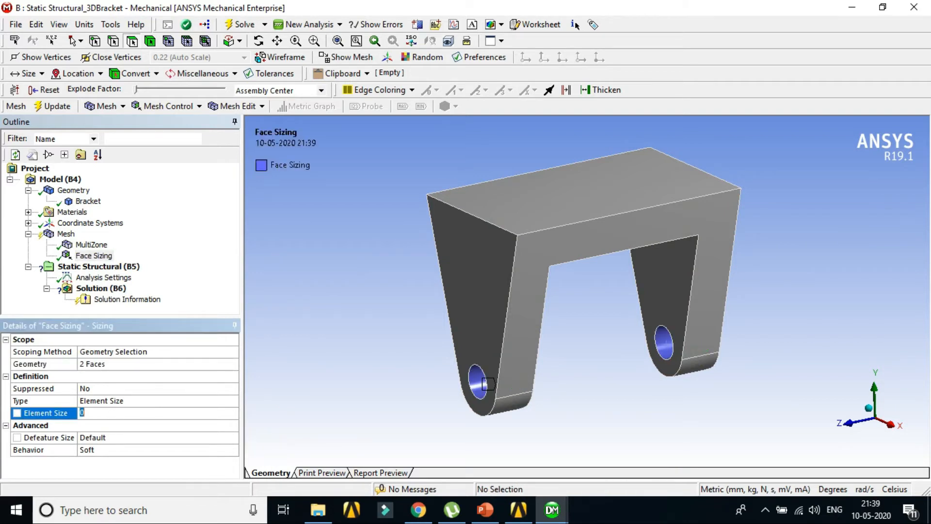
text(3)
key(Return)
Set the global element size of the mesh to 5 mm.
click(66, 234)
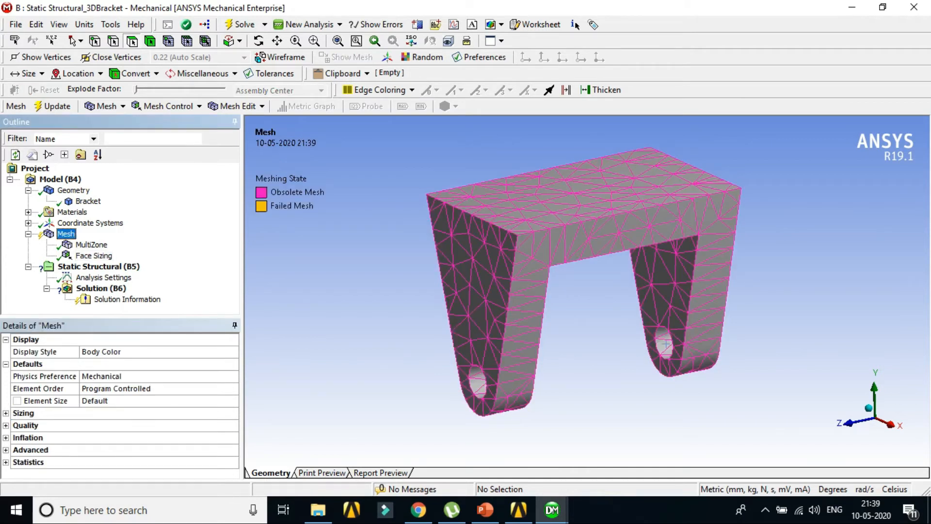
click(103, 401)
text(5)
key(Return)
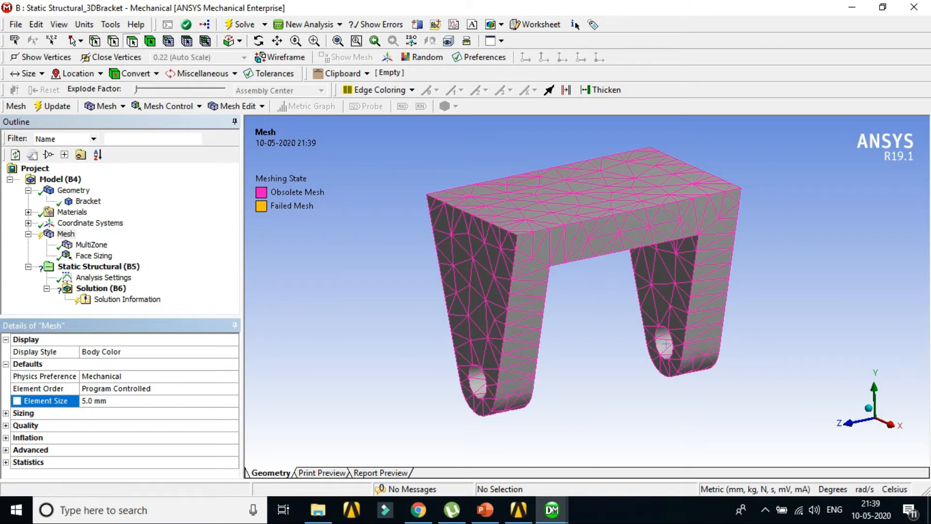
Generate the bracket mesh with the MultiZone method and sizing controls, and inspect the elements around the holes.
click(94, 255)
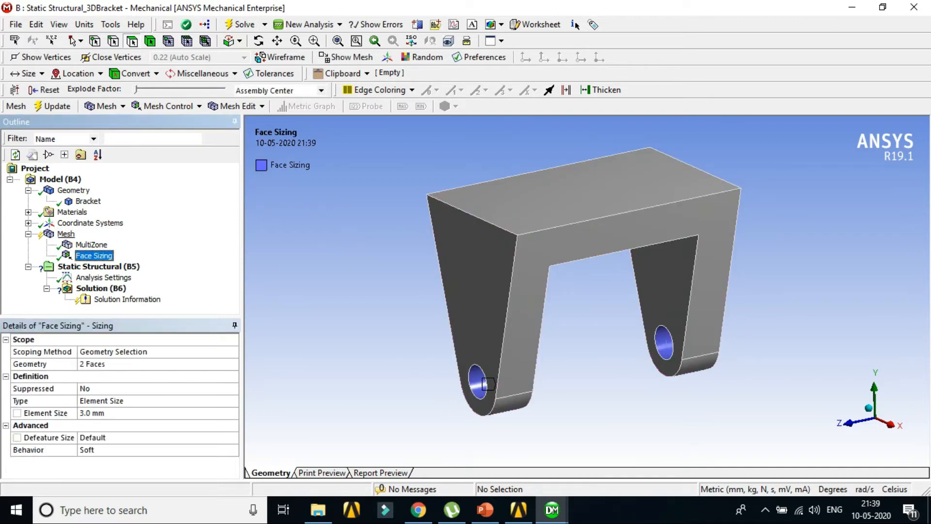
right_click(66, 234)
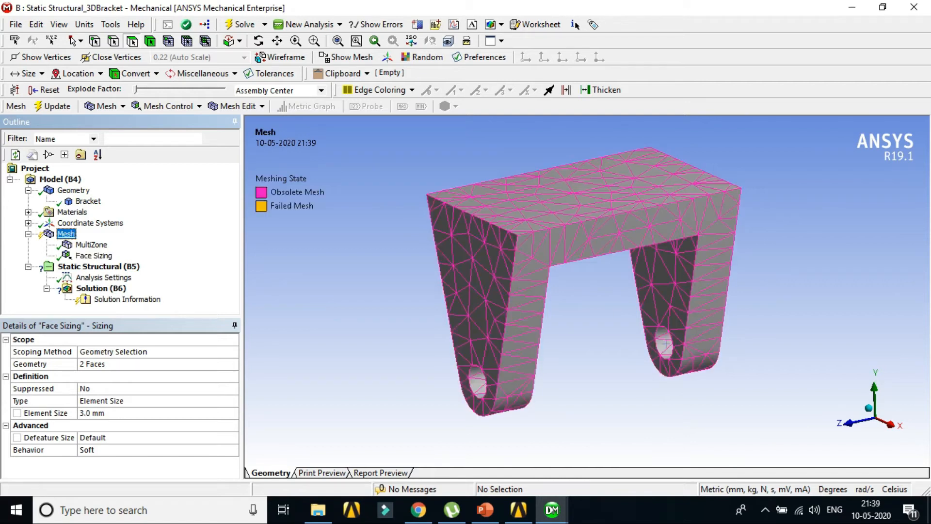
click(116, 281)
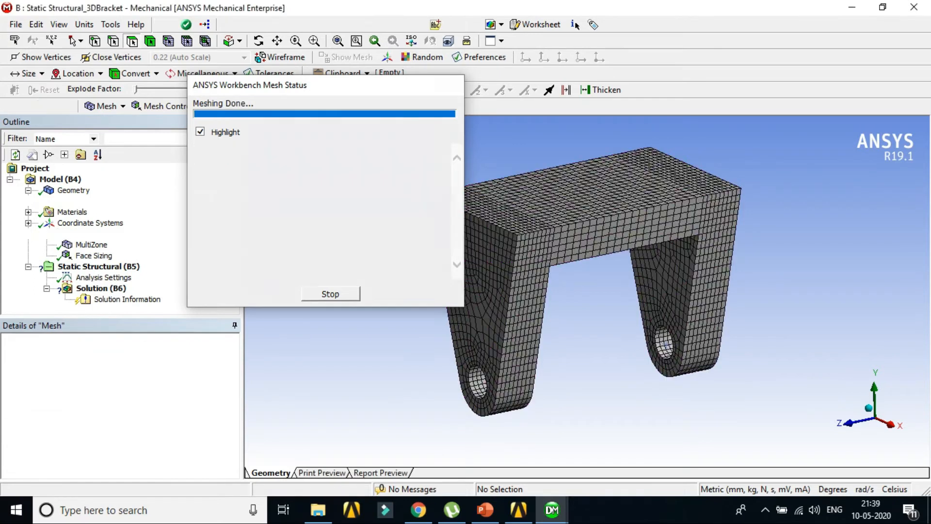
mouse_move(512, 400)
middle_down()
mouse_move(544, 391)
mouse_move(522, 397)
middle_up()
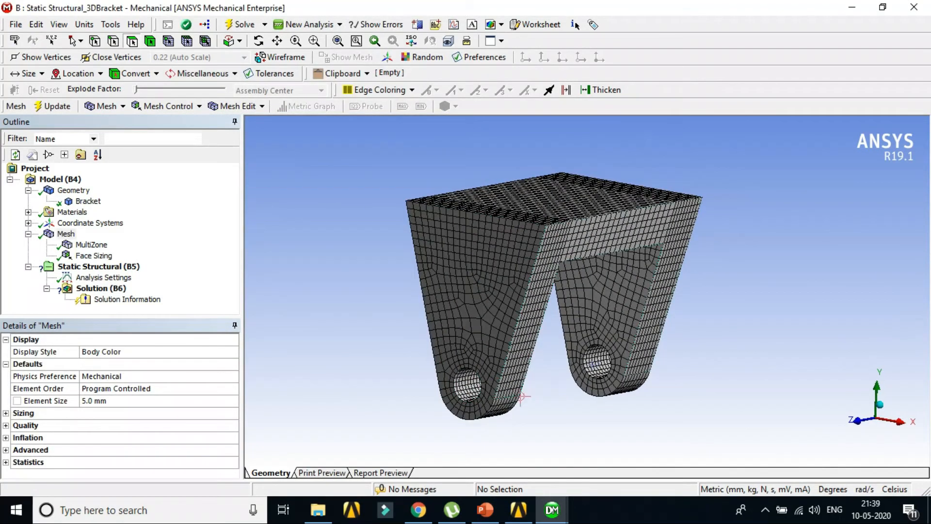
scroll(522, 396, up, 5)
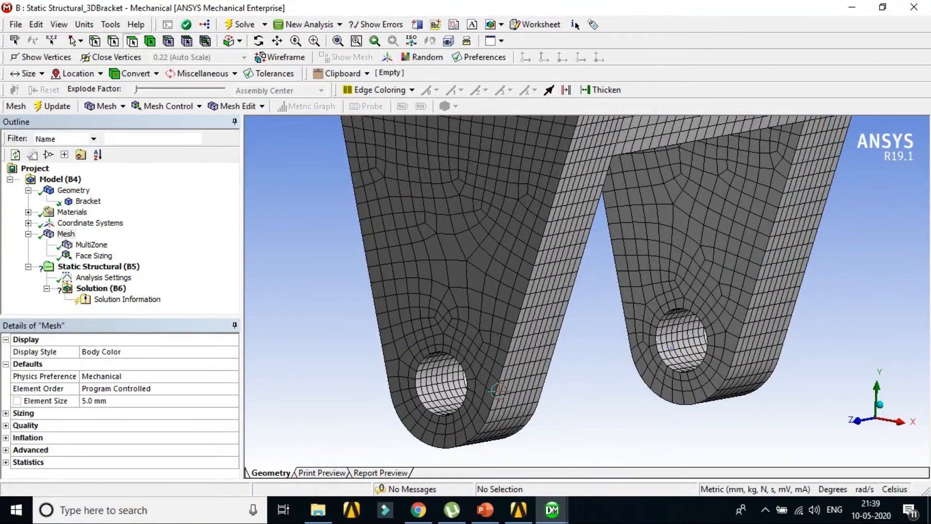
scroll(498, 389, down, 2)
scroll(530, 315, down, 2)
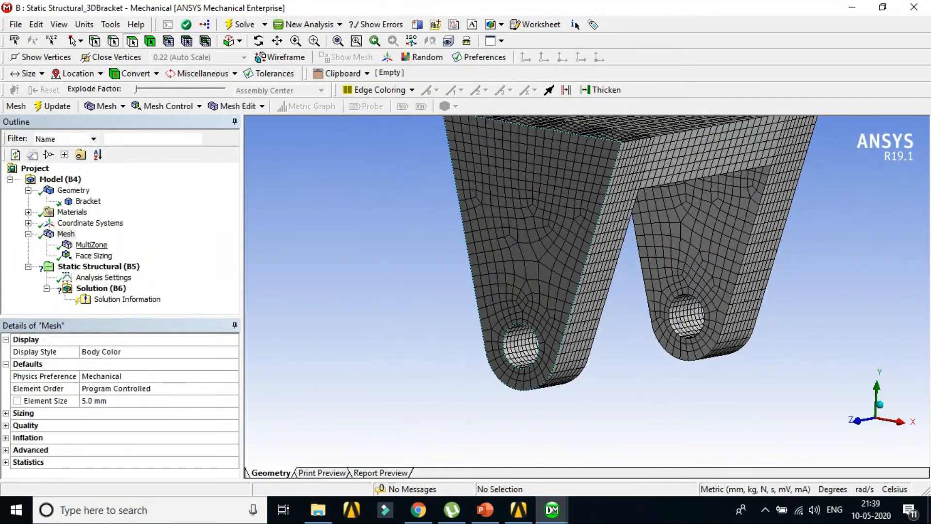
Display the mesh coloured by Element Quality and examine the two legs around the holes.
click(66, 234)
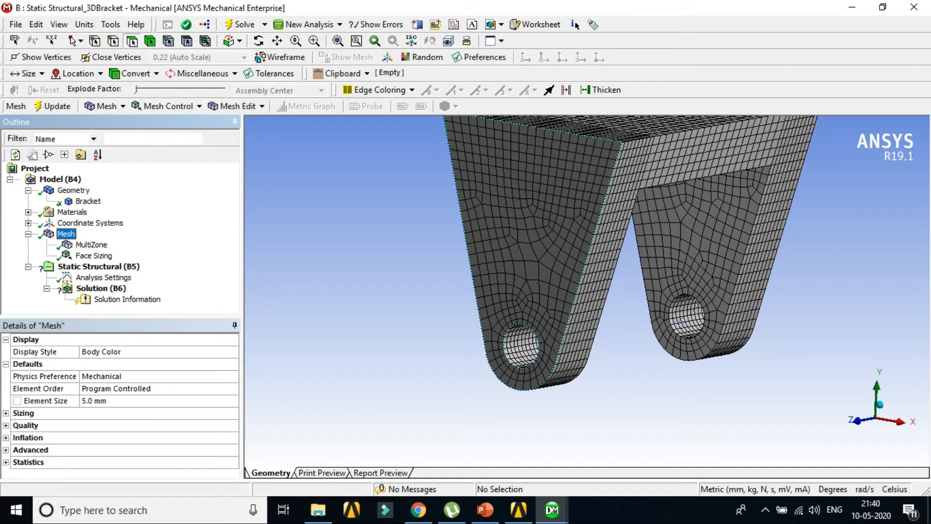
click(145, 351)
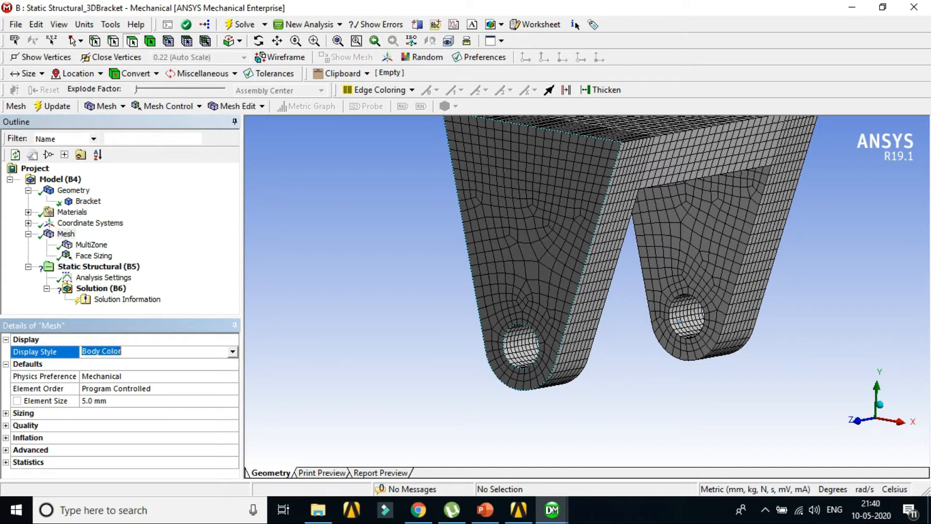
click(232, 352)
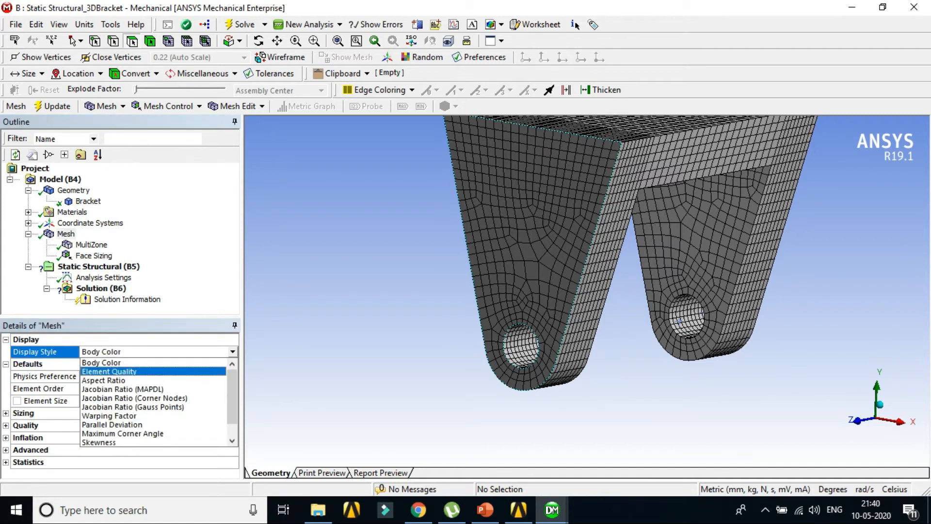
key(Return)
mouse_move(549, 390)
middle_down()
mouse_move(582, 390)
mouse_move(566, 389)
middle_up()
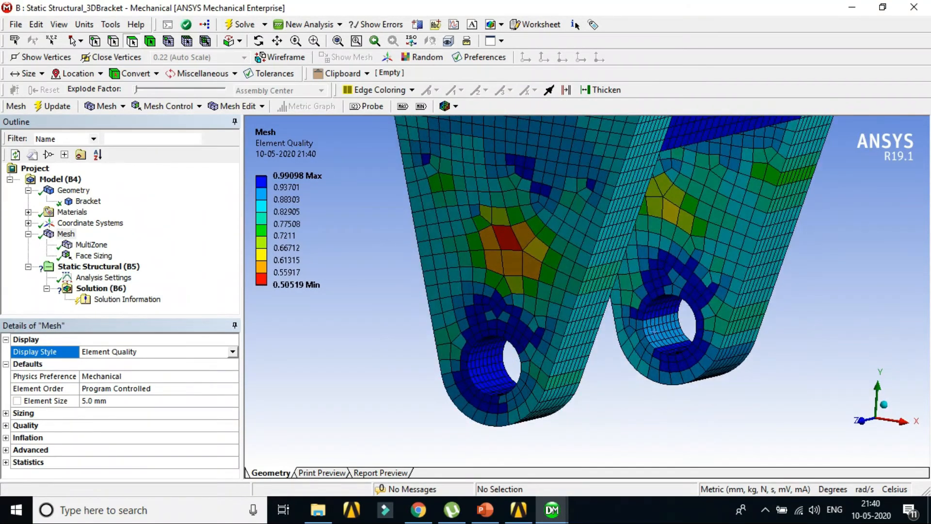
Switch the mesh display style to Aspect Ratio and examine the elements on the legs and around the holes.
click(233, 351)
click(193, 381)
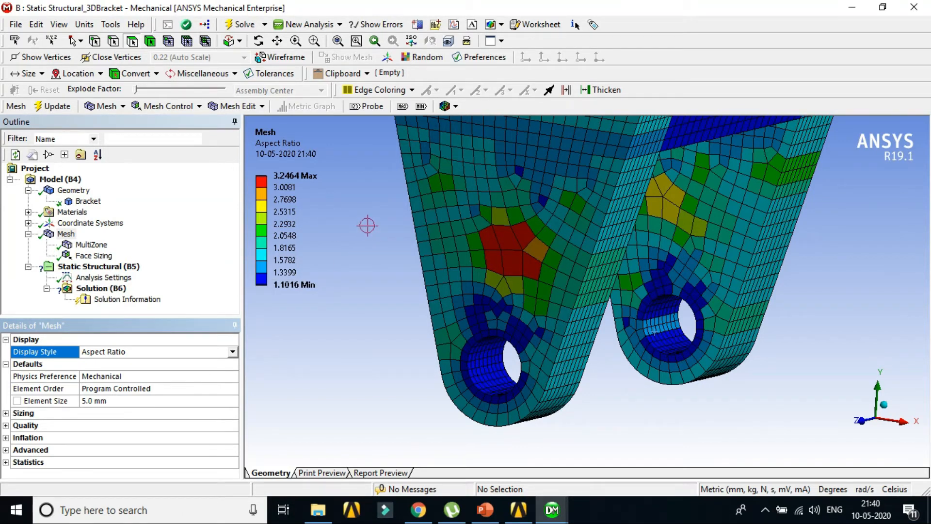
scroll(383, 273, down, 1)
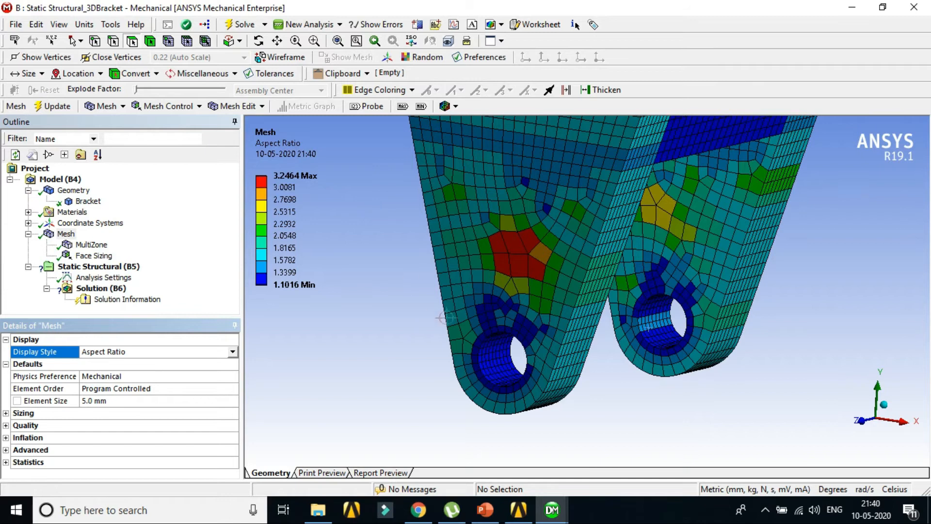
scroll(457, 333, down, 1)
middle_drag(567, 360, 580, 384)
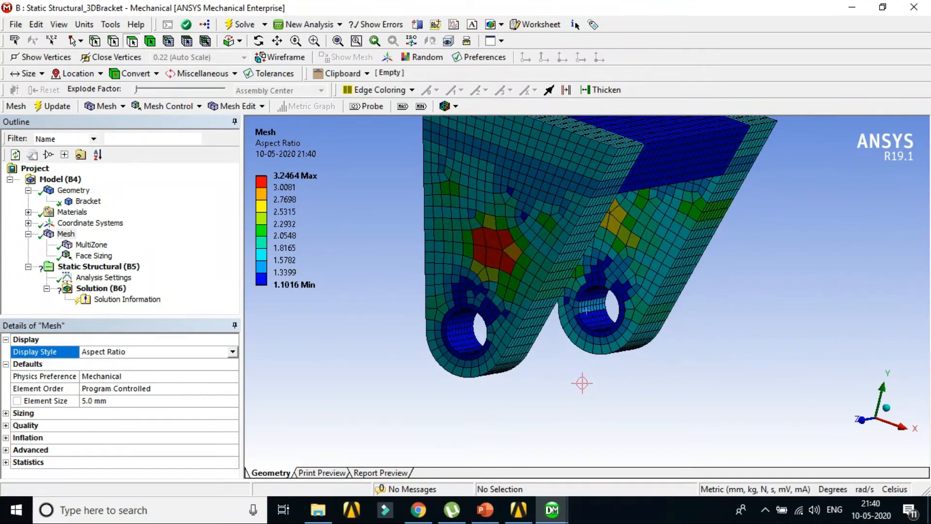
scroll(580, 383, up, 4)
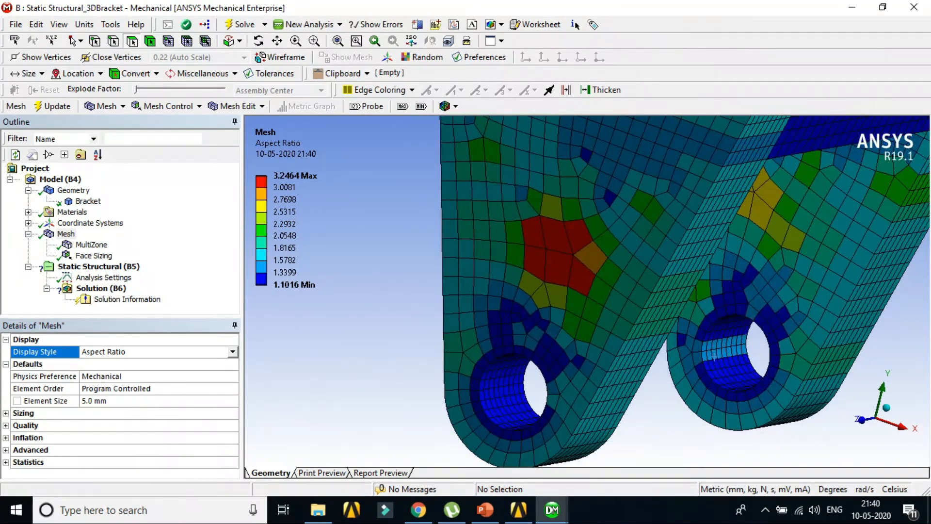
scroll(525, 383, up, 3)
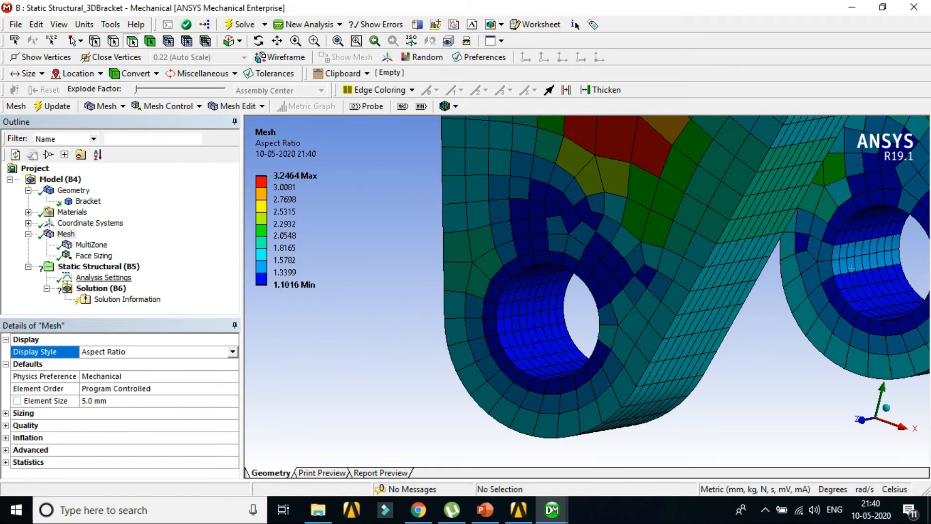
scroll(562, 359, down, 5)
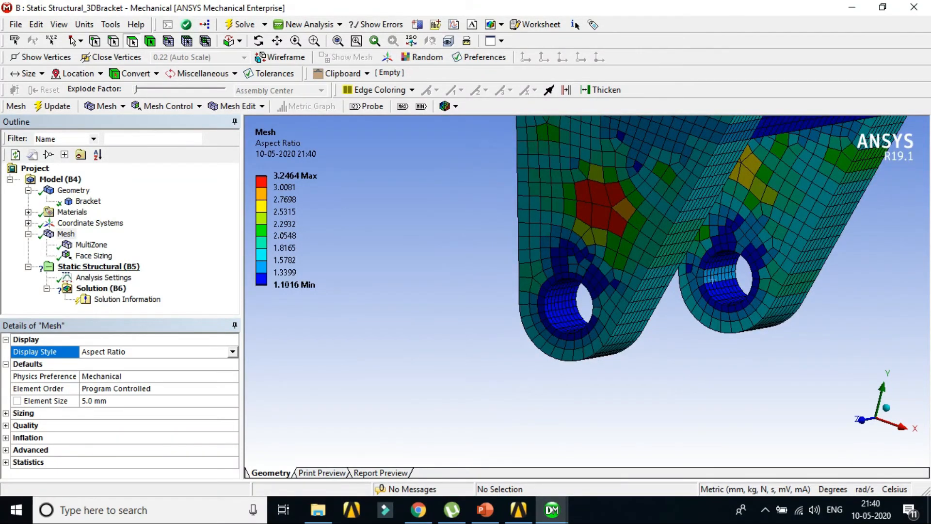
Add a bearing load to the static structural analysis, scoped to the cylindrical hole face of the front leg.
click(98, 267)
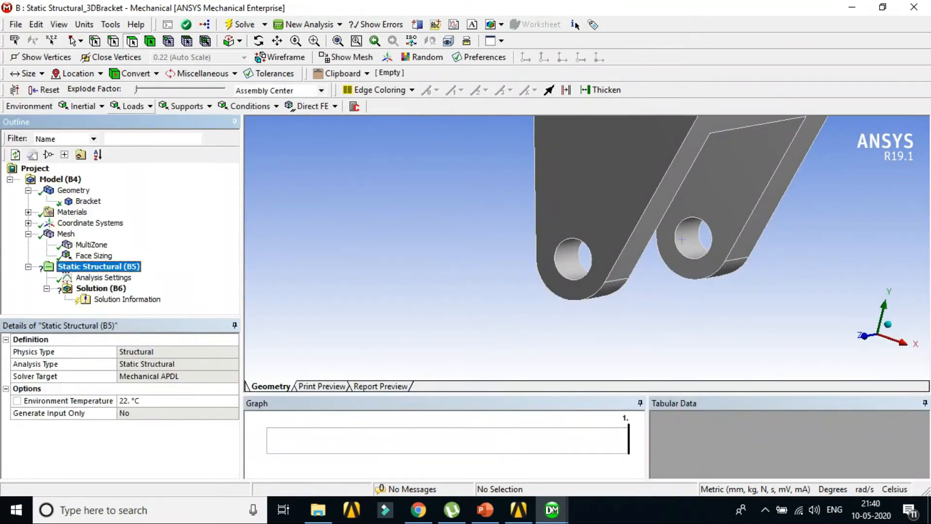
click(131, 106)
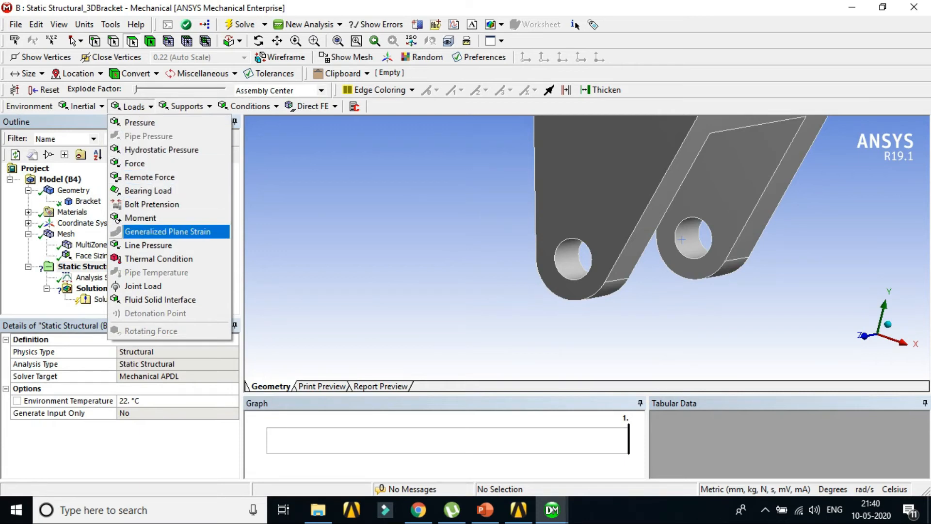
click(147, 190)
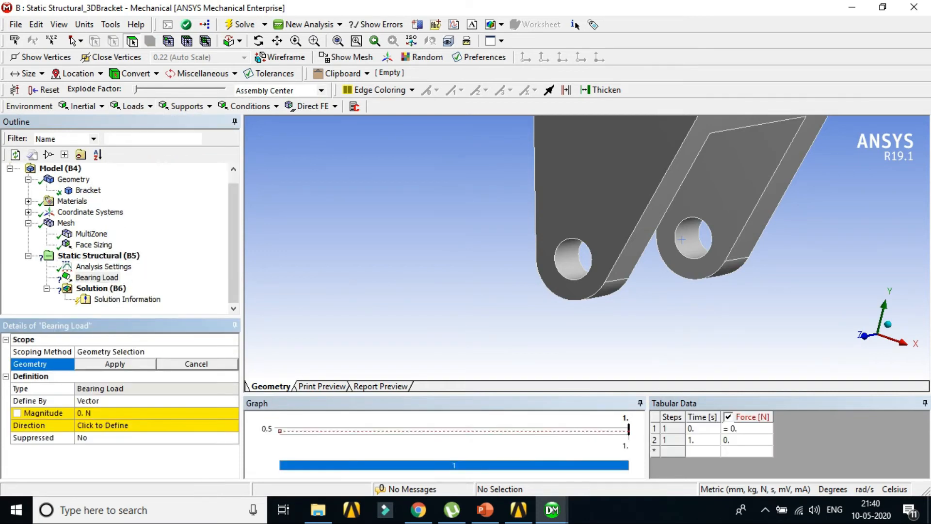
middle_drag(681, 240, 669, 231)
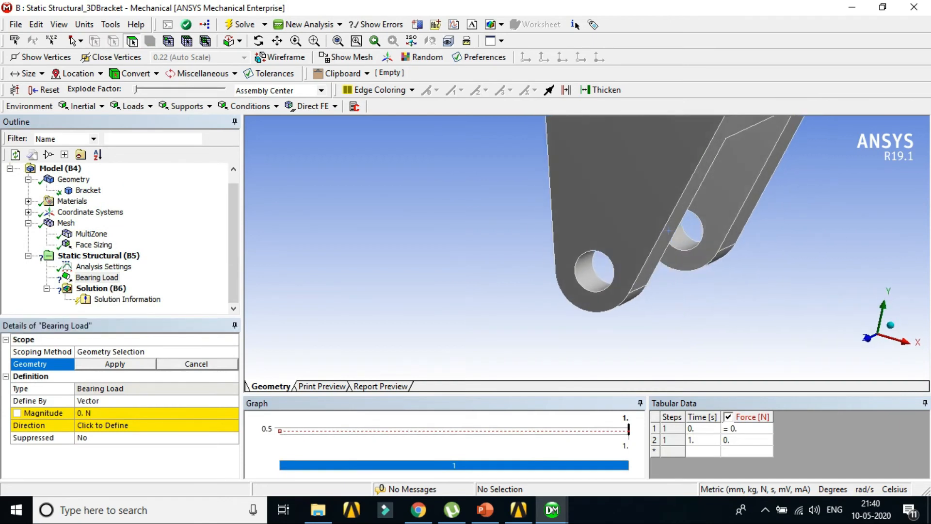
click(597, 282)
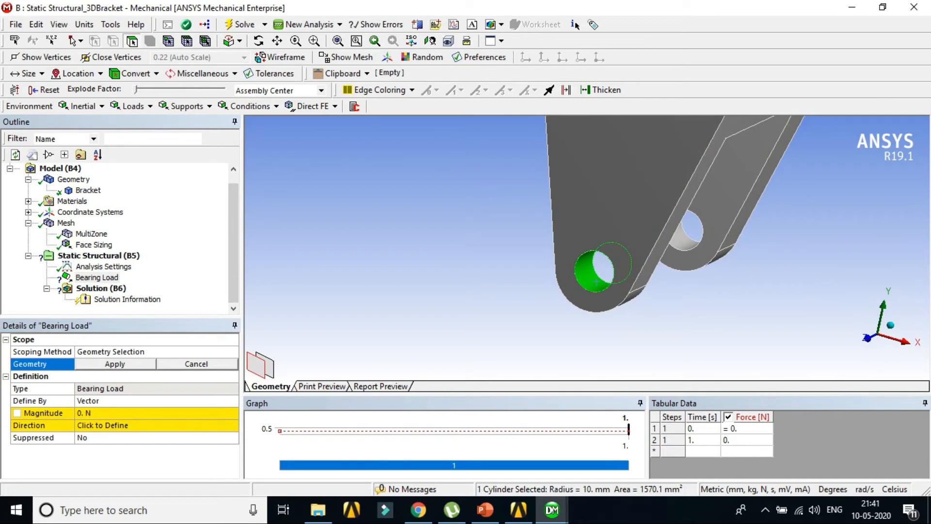
click(114, 364)
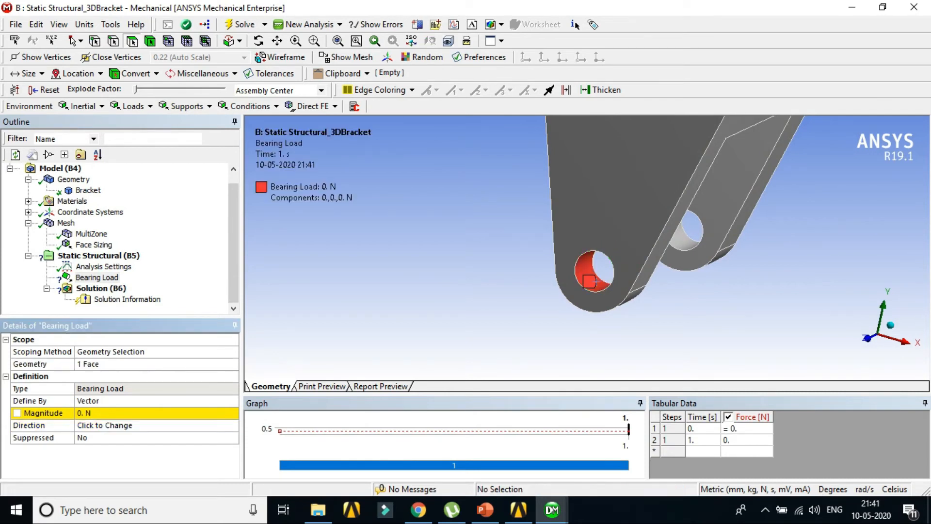
Define the bearing load by components and set its Y component to -500 N.
click(115, 400)
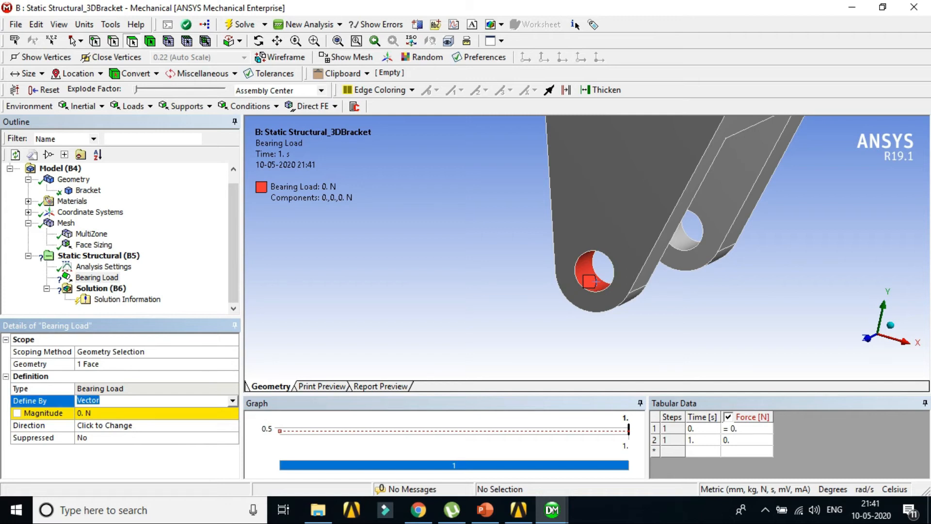
click(233, 401)
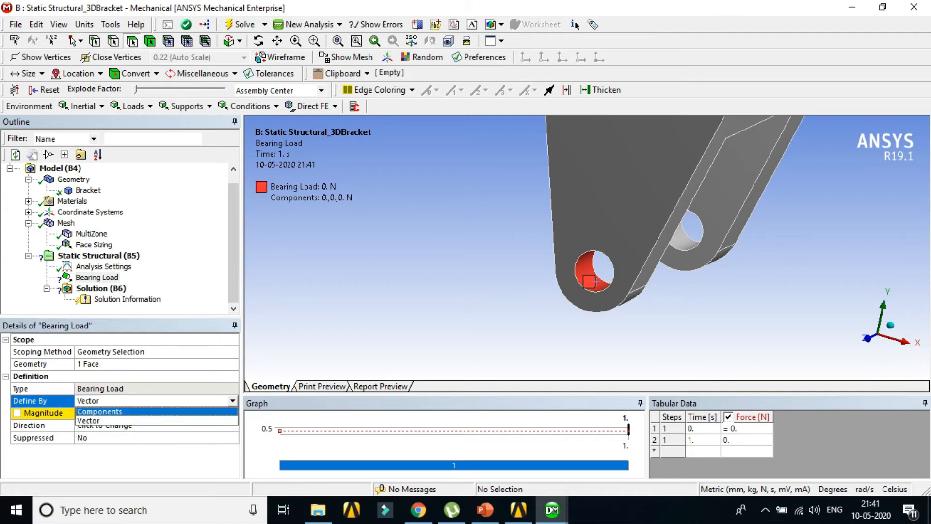
click(115, 412)
middle_drag(589, 281, 550, 276)
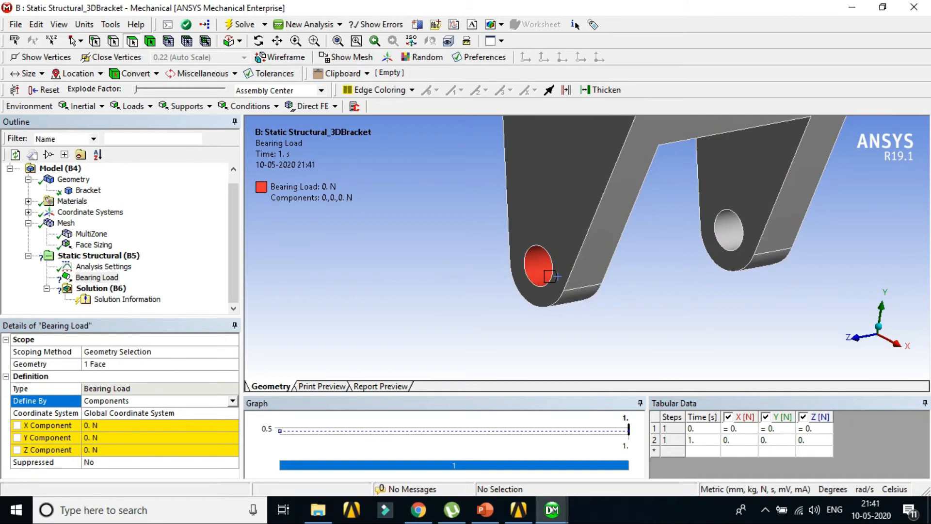
click(146, 437)
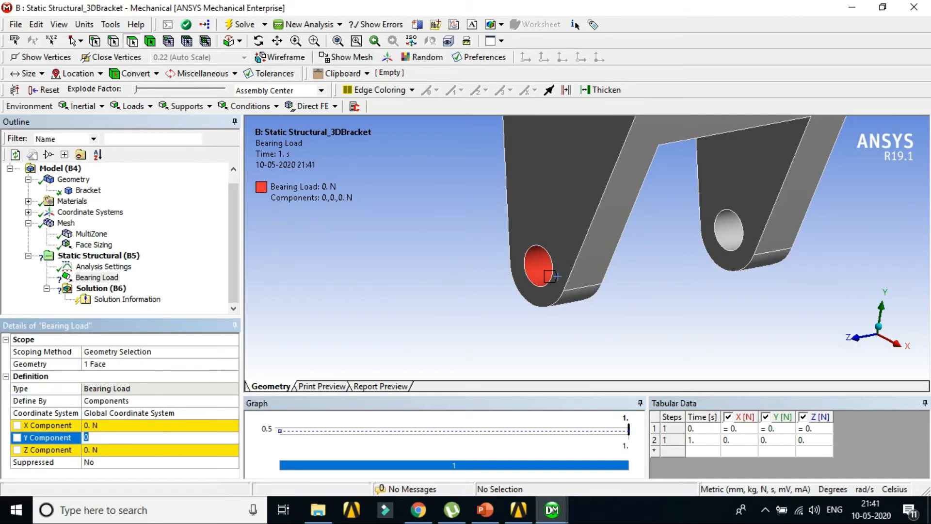
text(-500)
key(Return)
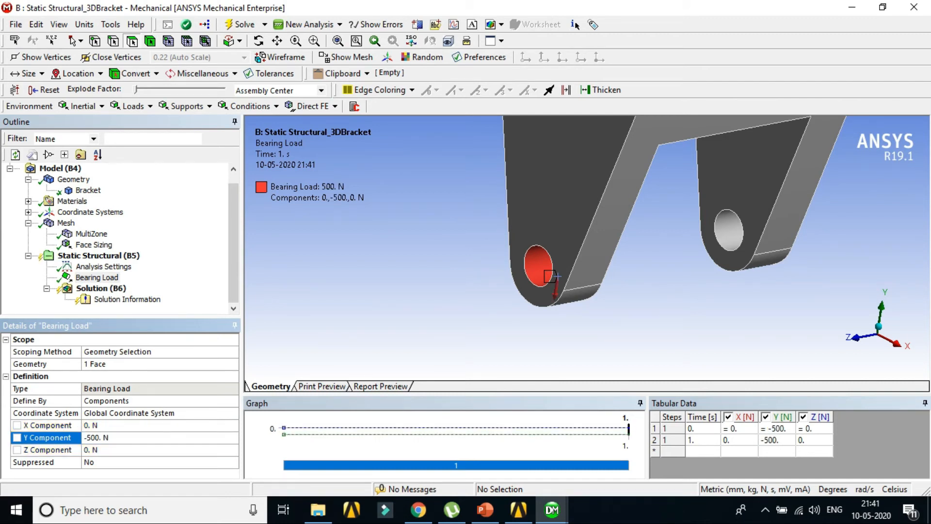
Rescope the bearing load to the cylindrical hole faces of both bracket legs.
click(550, 276)
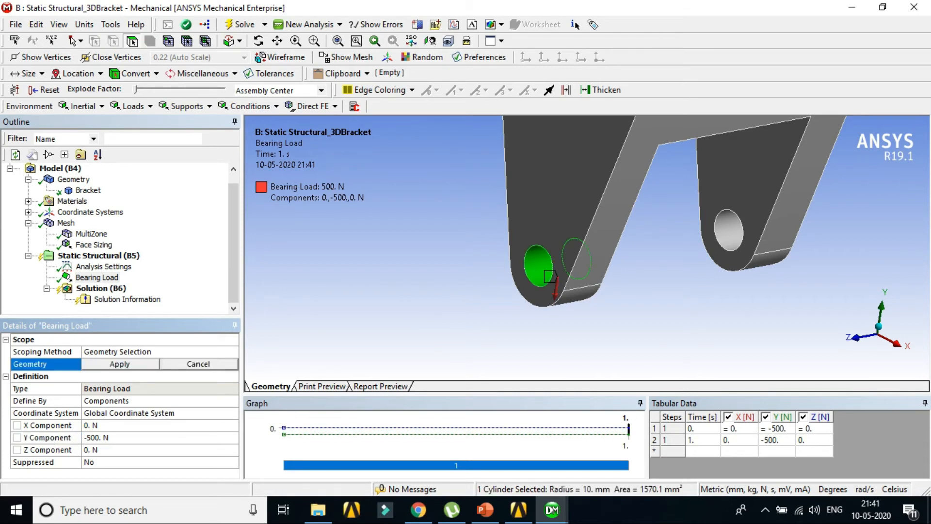
ctrl+click(733, 236)
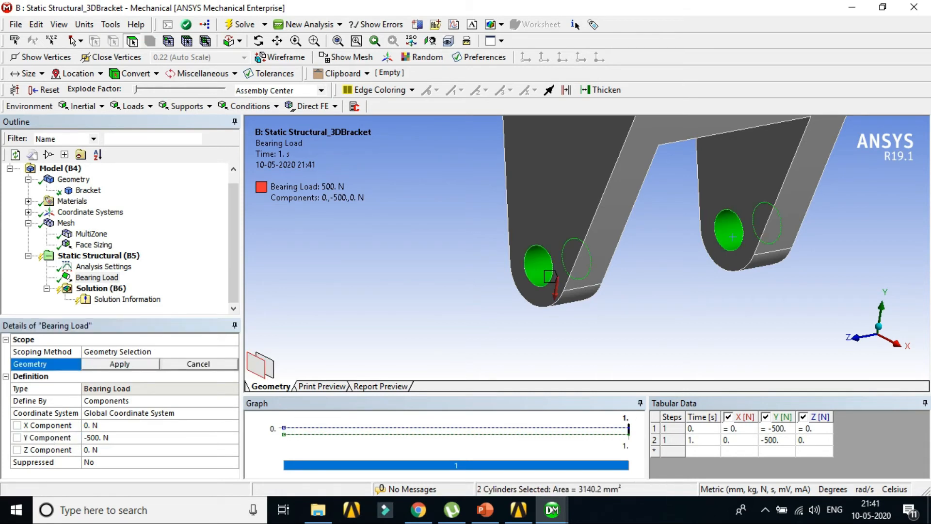
click(120, 364)
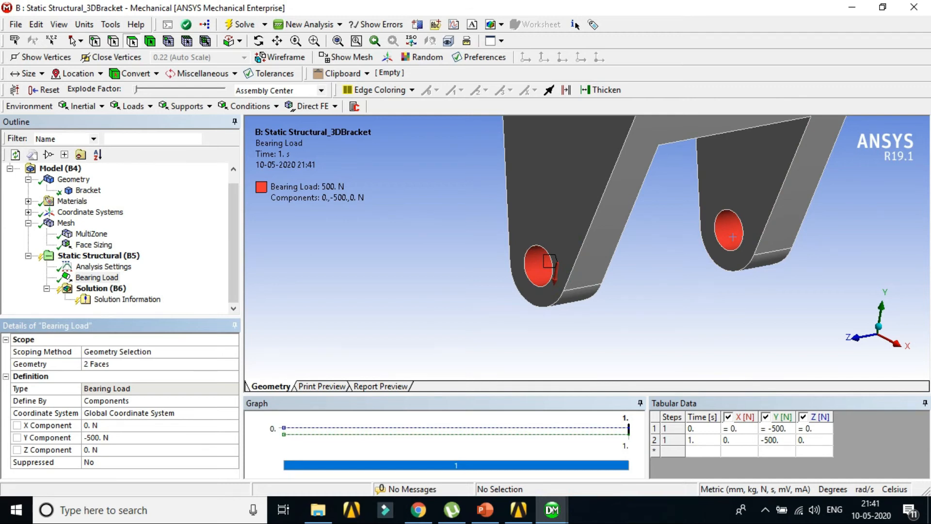
Add a fixed support to the static structural analysis, scoped to the bracket's top planar face.
click(98, 255)
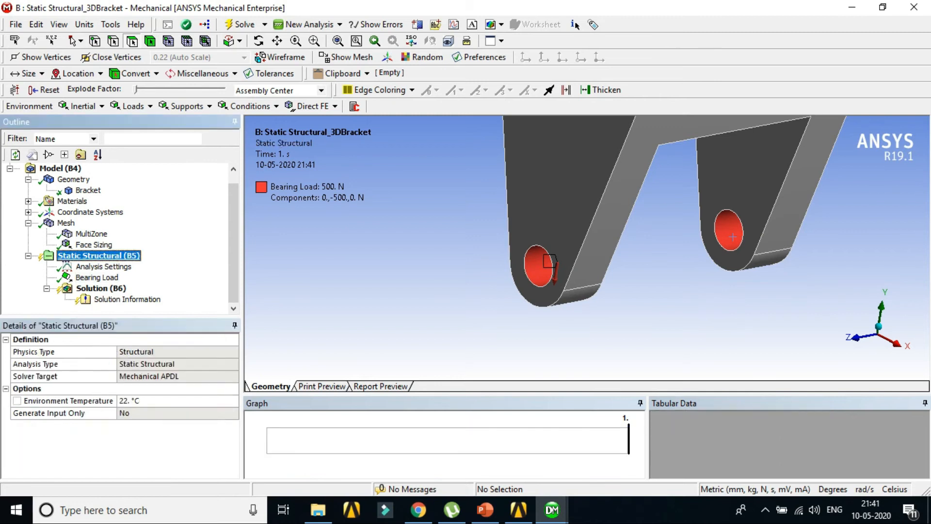
click(185, 106)
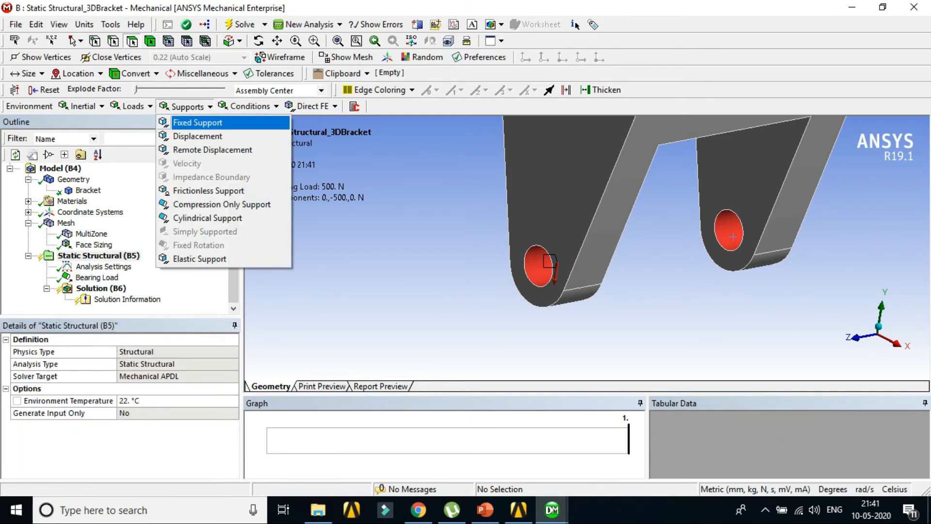
click(197, 122)
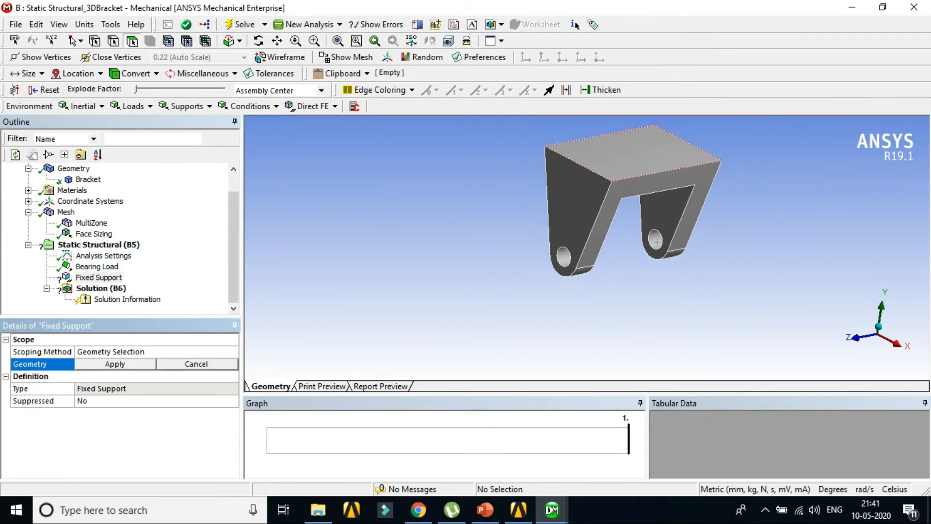
click(611, 149)
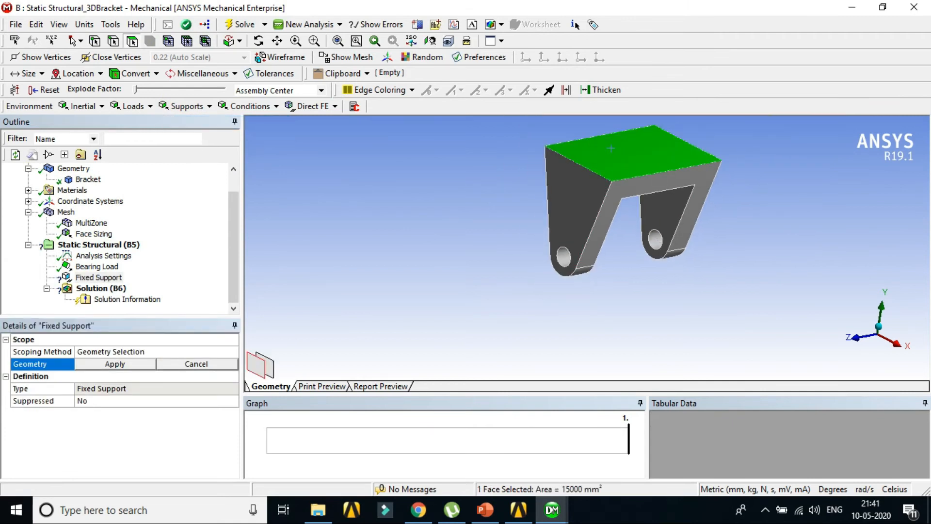
click(115, 364)
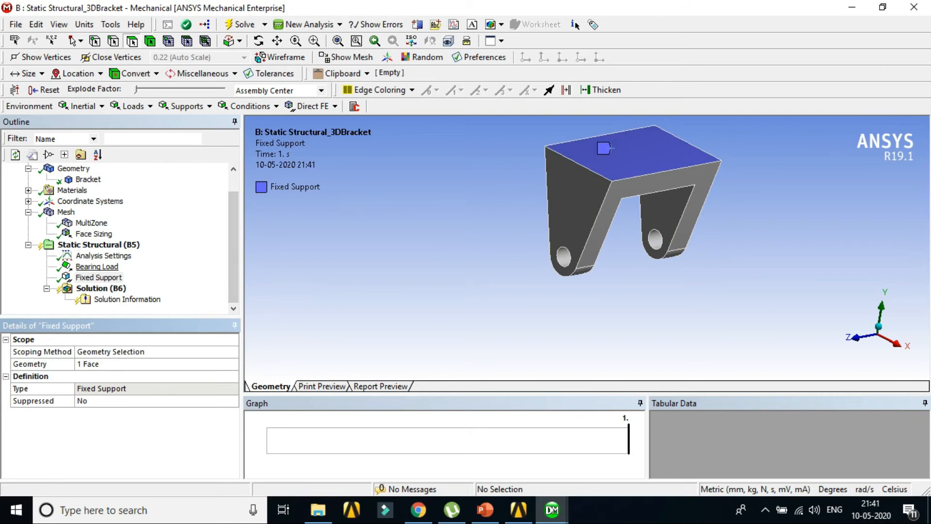
Insert a Total Deformation result for all bodies under the solution.
click(100, 288)
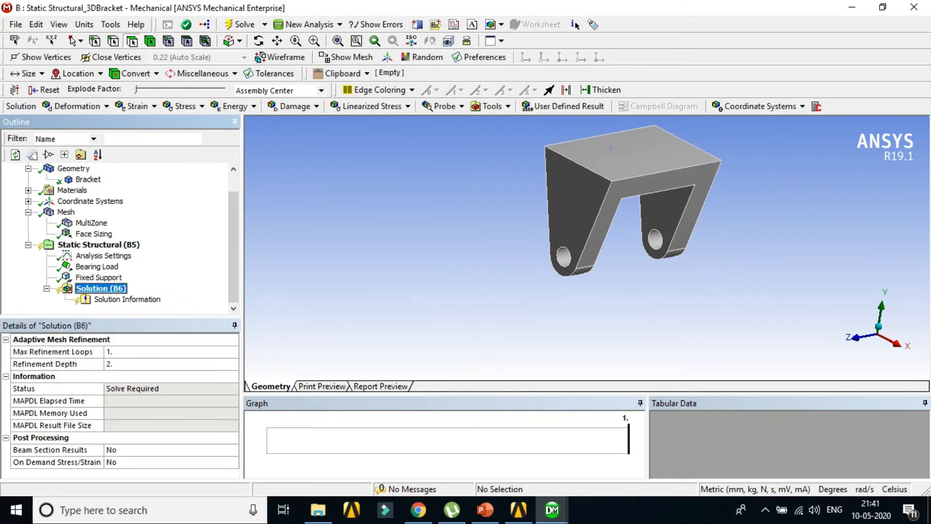
right_click(110, 289)
mouse_move(146, 296)
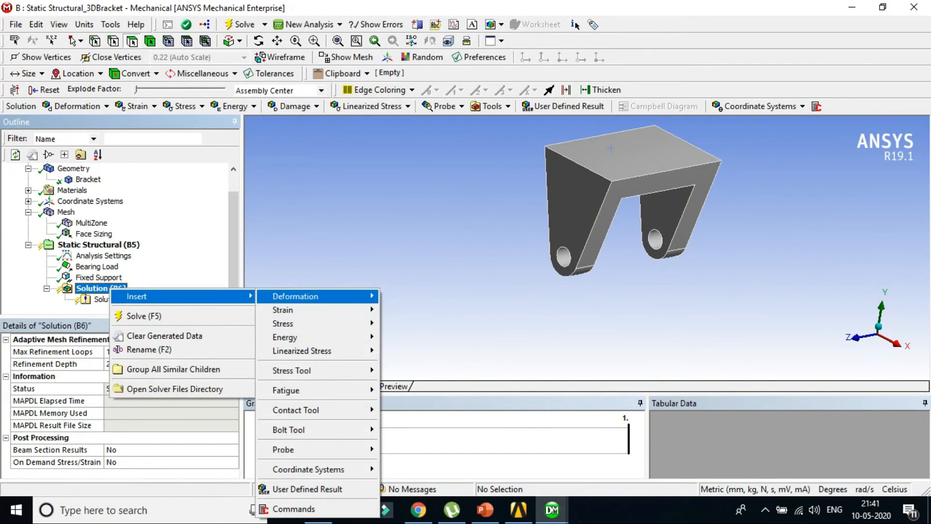
mouse_move(311, 296)
click(402, 296)
Insert an Equivalent (von-Mises) stress result for all bodies under the solution.
click(100, 277)
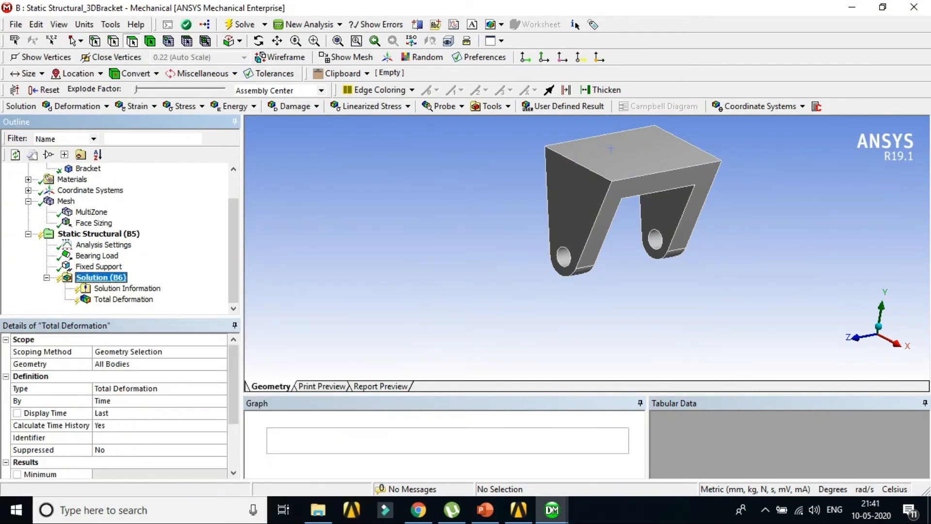
right_click(111, 280)
mouse_move(145, 290)
mouse_move(290, 317)
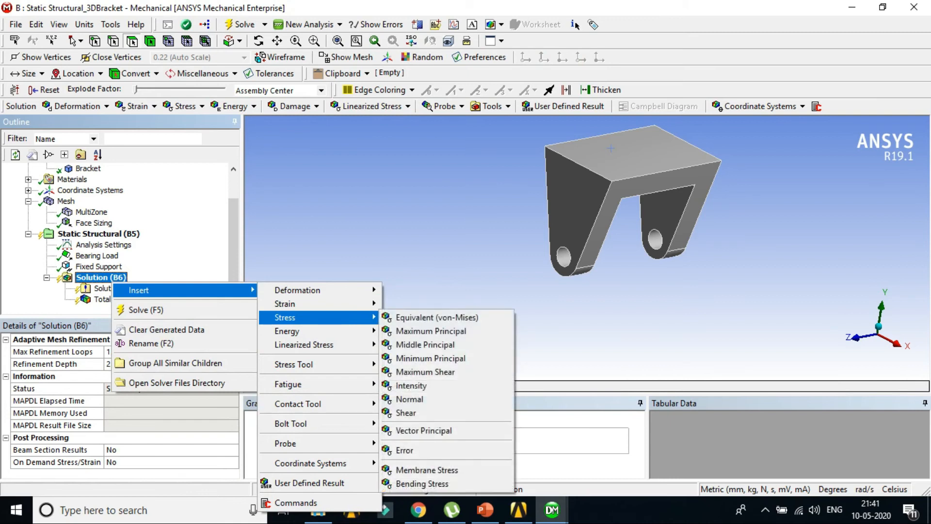
click(427, 315)
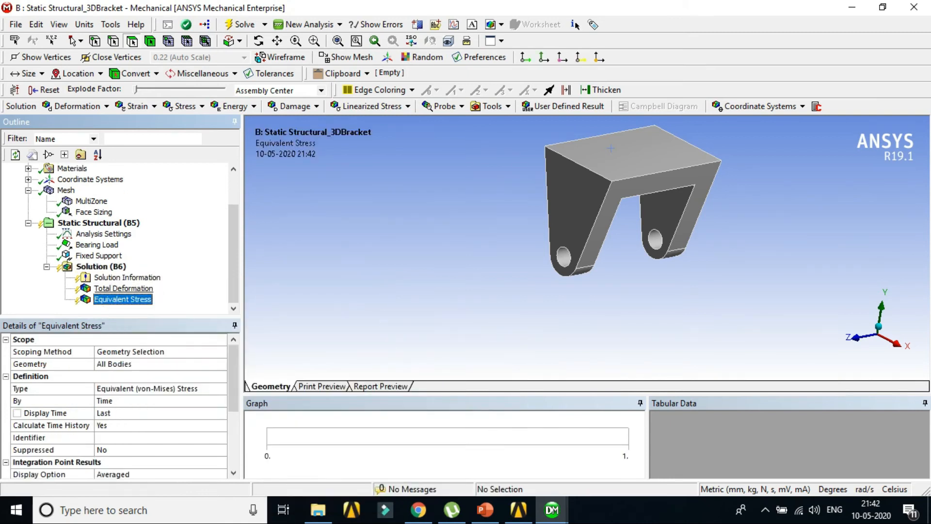
Solve the static structural analysis to evaluate the inserted deformation and stress results.
click(101, 266)
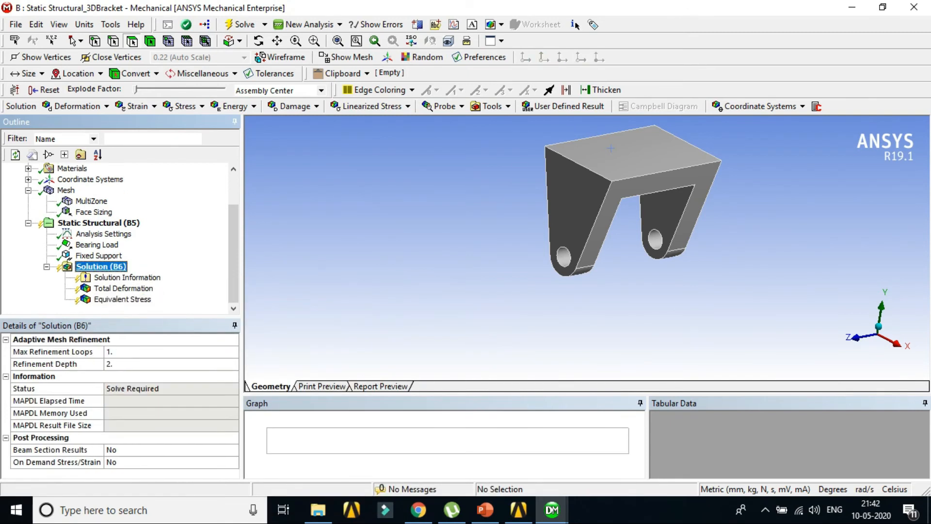
right_click(103, 266)
click(137, 292)
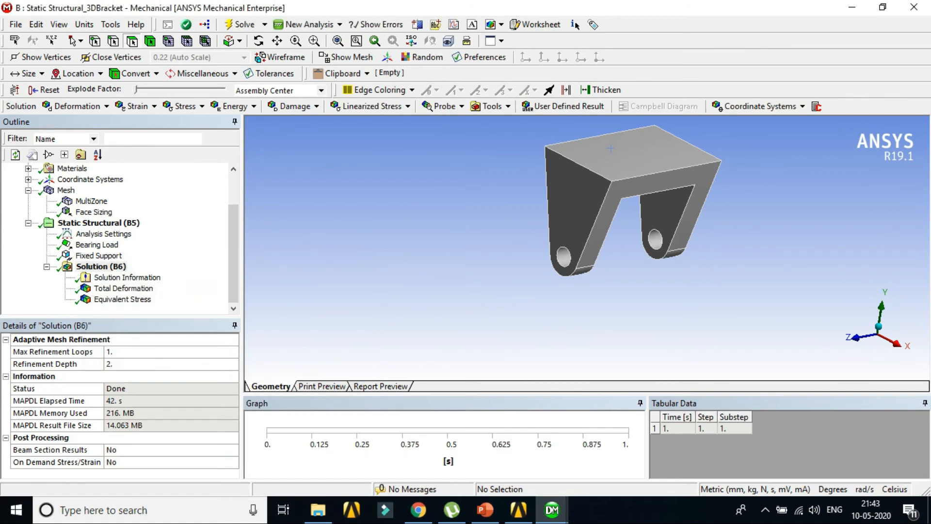
Display the Total Deformation contour and examine it on the top plate and legs.
ctrl+middle_drag(610, 148, 546, 192)
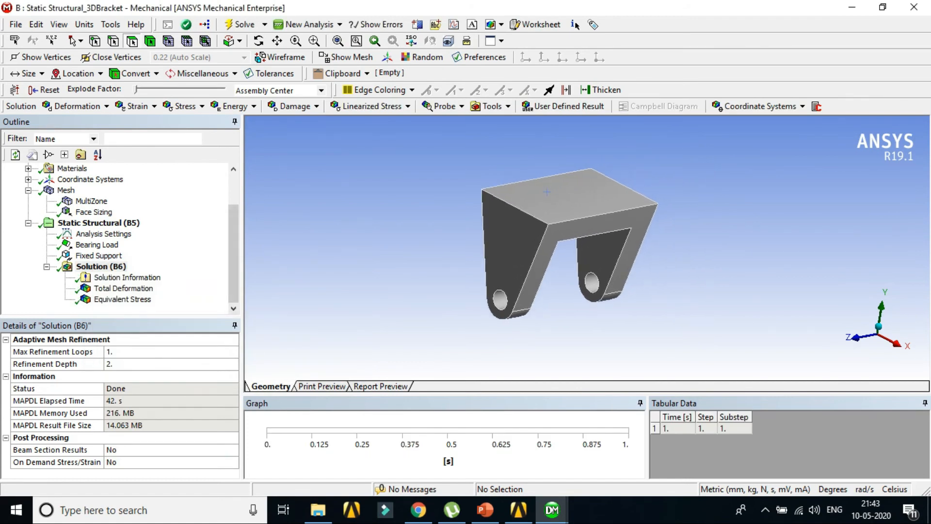
click(124, 288)
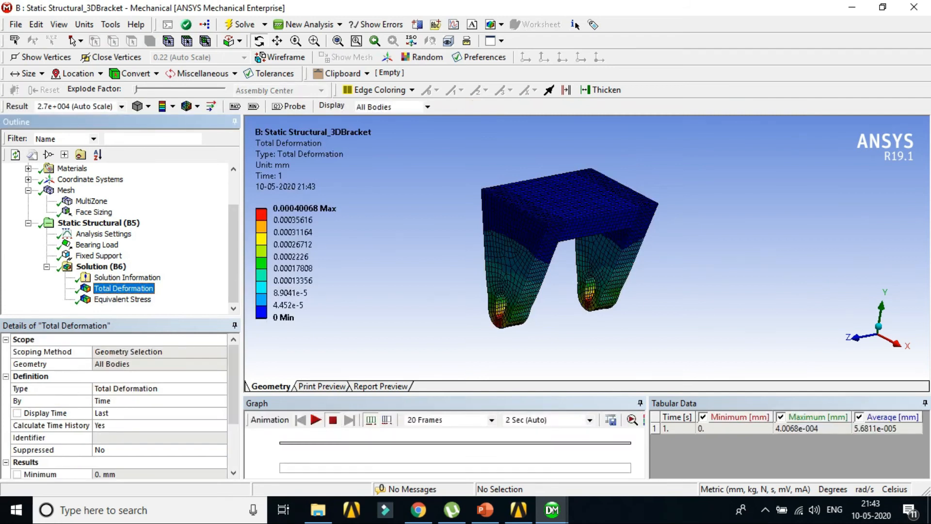
middle_drag(565, 252, 551, 255)
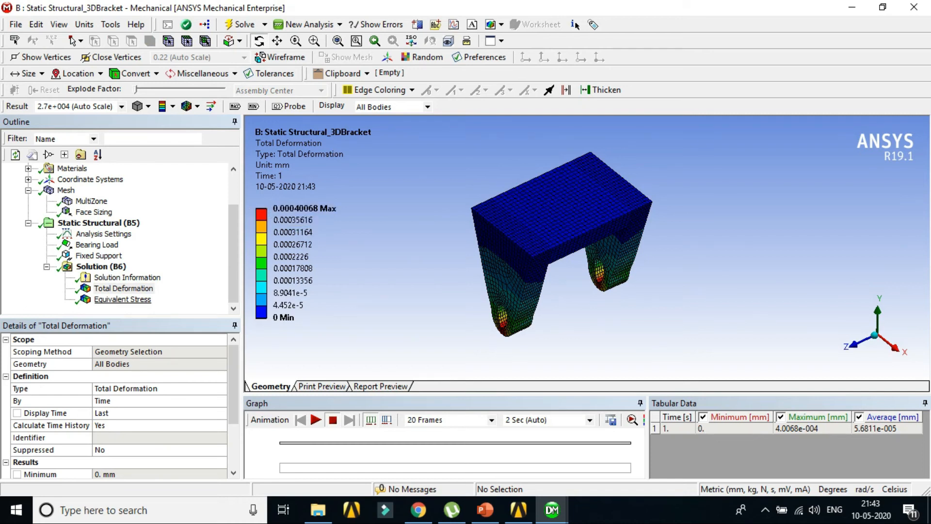
Display the Equivalent Stress contour and examine the stress distribution around the two leg holes.
click(123, 299)
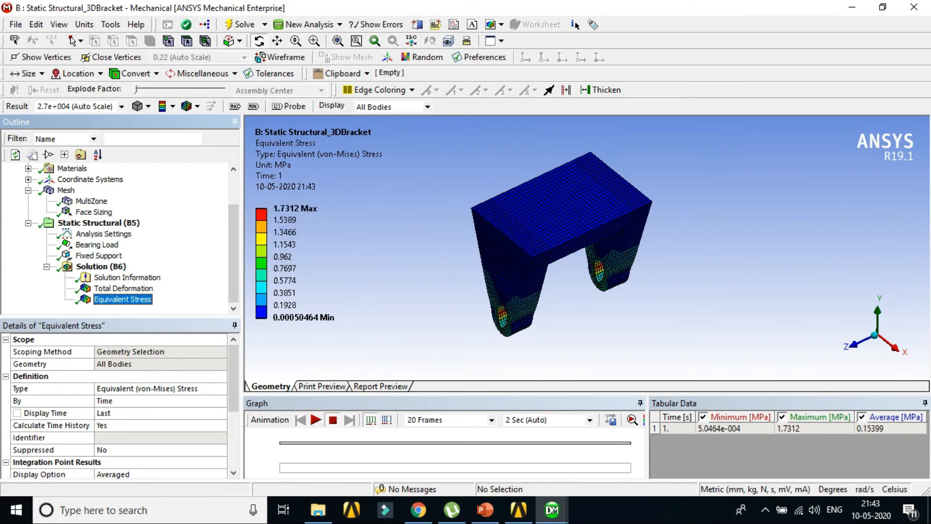
middle_drag(542, 291, 631, 171)
scroll(582, 228, up, 4)
scroll(583, 228, down, 1)
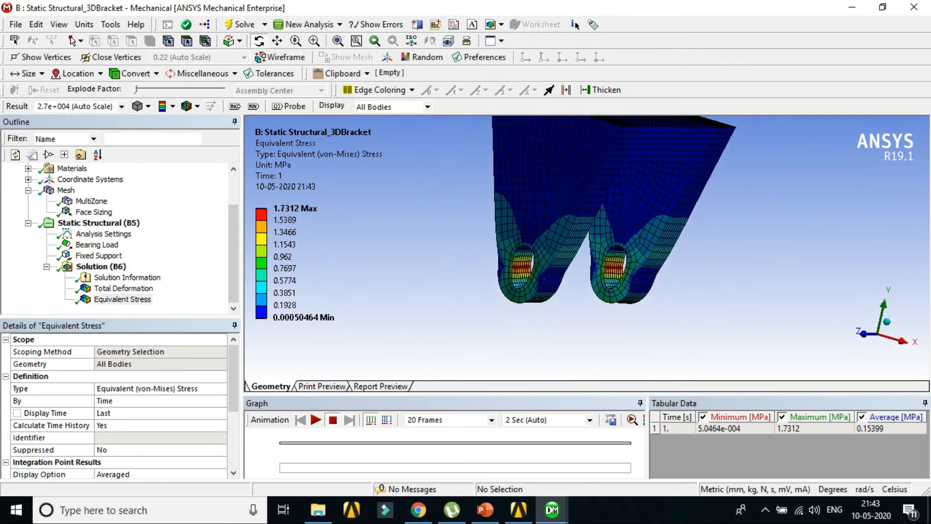
Return to the Total Deformation result, play its animation to watch the legs deform, and pause it.
click(123, 288)
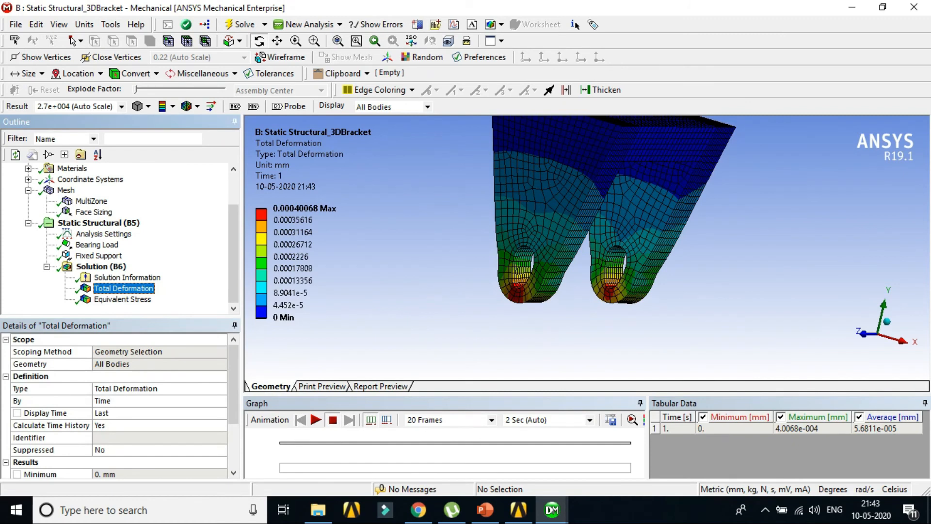
middle_drag(594, 232, 556, 262)
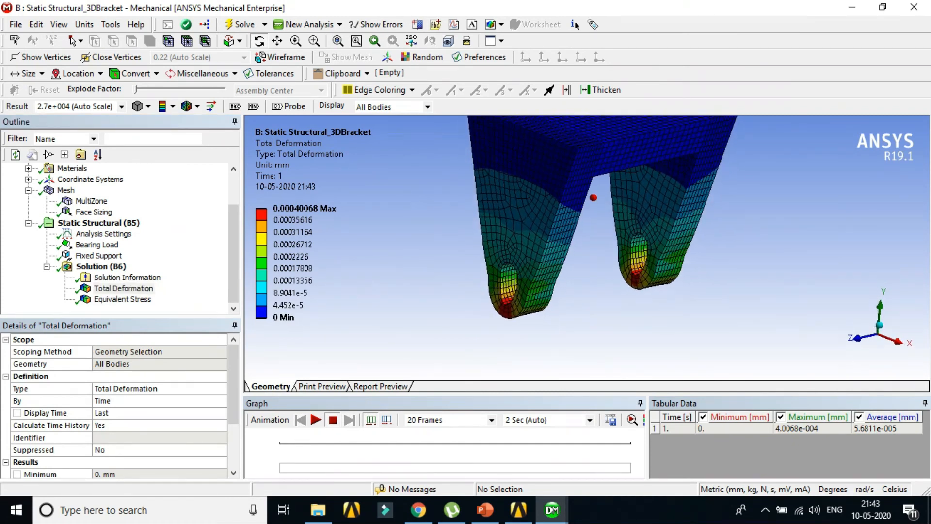
click(316, 420)
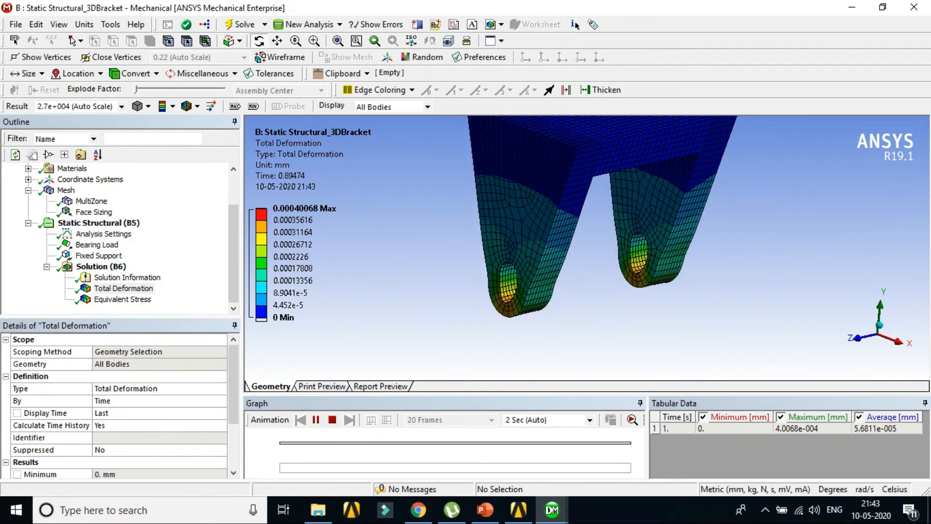
click(316, 419)
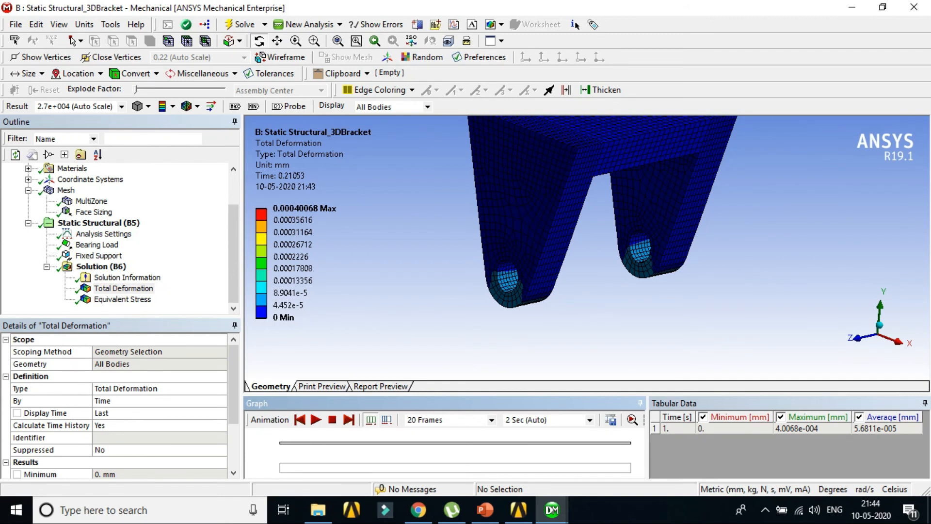
scroll(592, 209, down, 2)
middle_drag(592, 209, 576, 232)
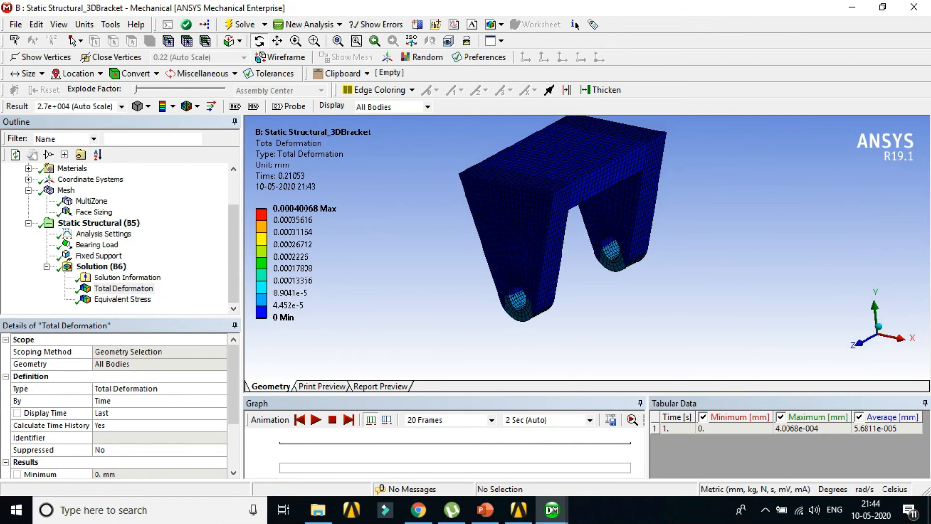
middle_drag(576, 232, 563, 252)
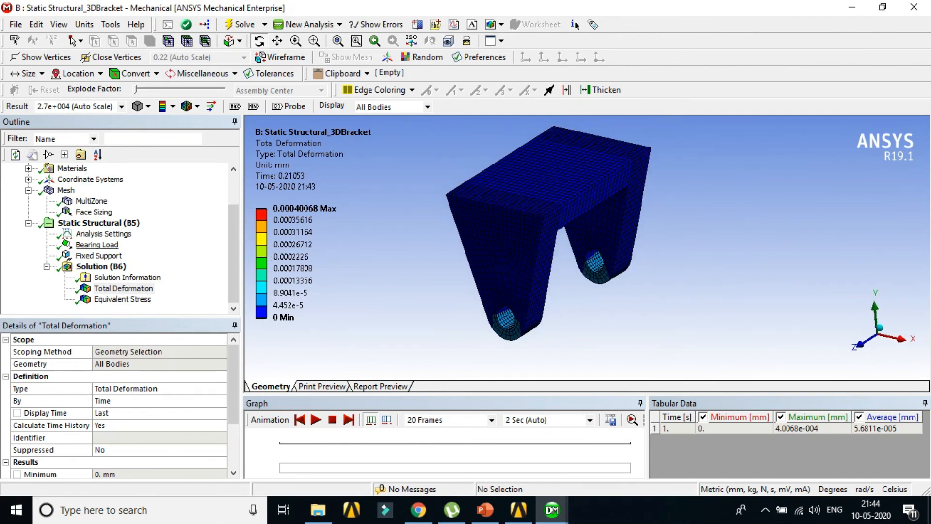
mouse_move(557, 236)
middle_down()
mouse_move(516, 218)
mouse_move(548, 235)
middle_up()
scroll(548, 235, up, 3)
scroll(548, 235, up, 1)
scroll(548, 236, down, 3)
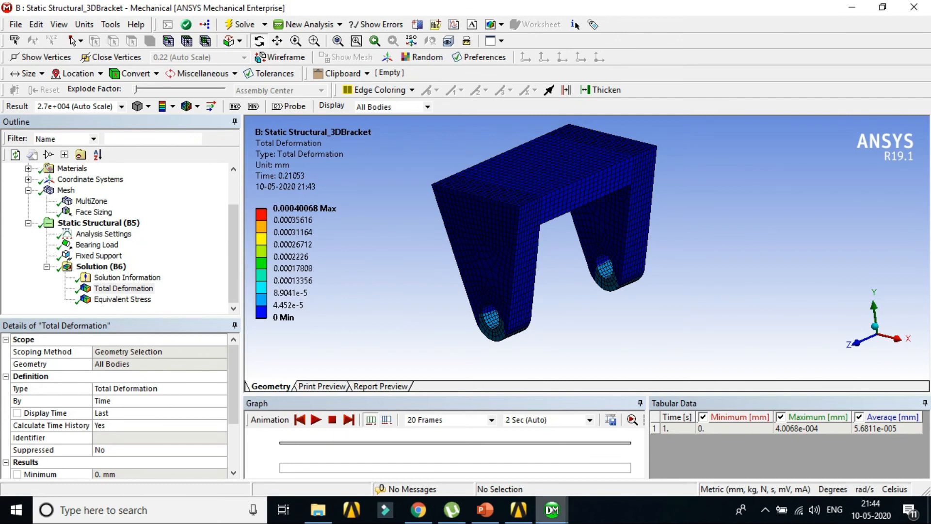
Switch to the Bracket_Bearing_Load_Analysis slide show in PowerPoint and advance to the closing slide.
click(485, 509)
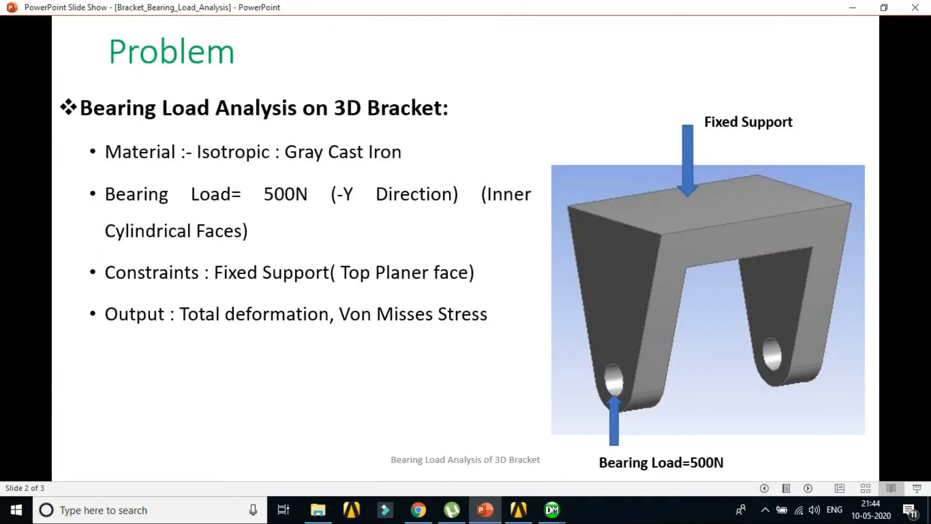
key(Right)
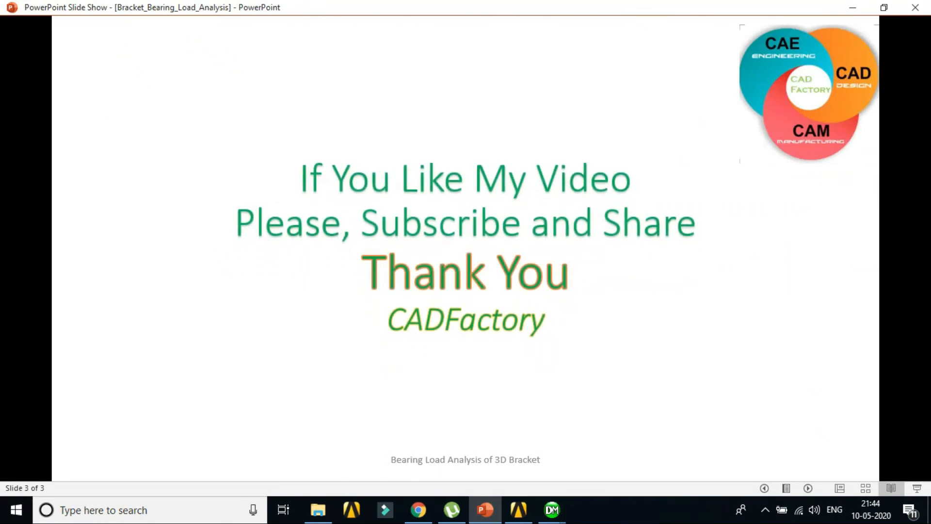